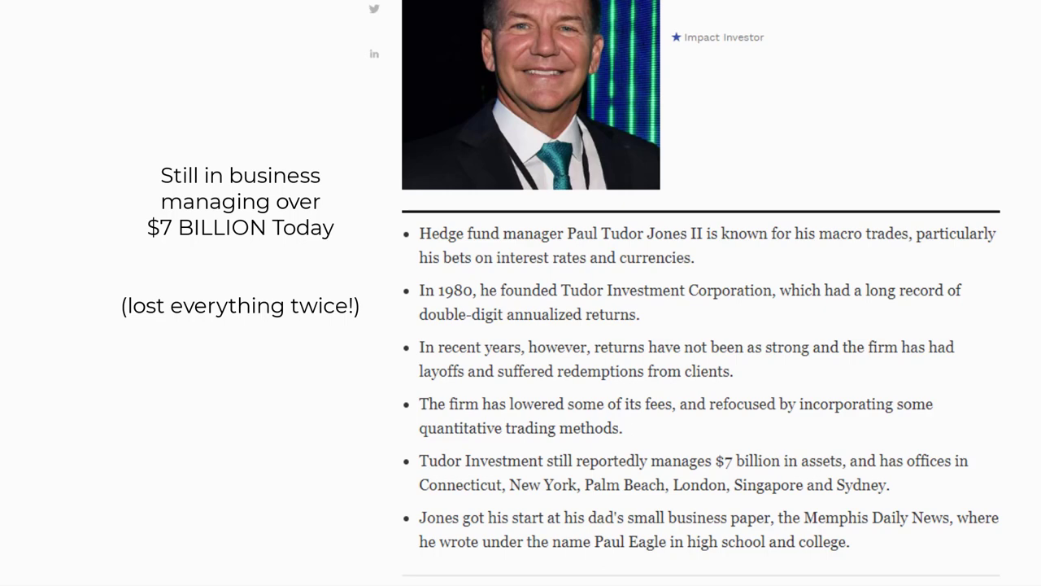
Step: Scroll past the hedge fund investor profile pages toward the lemonade earnings model
scroll(700, 326, "down", 10)
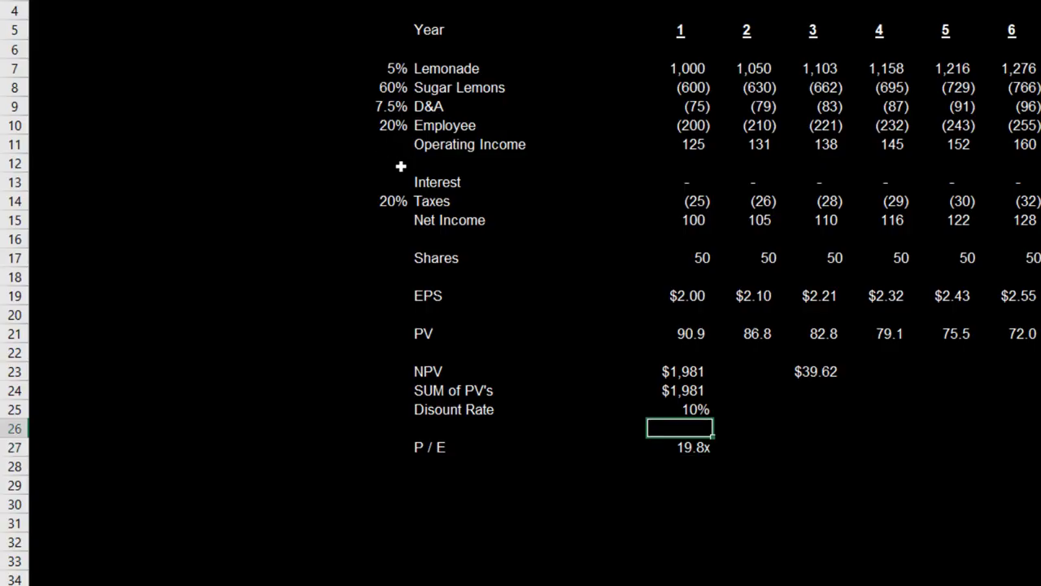
Step: Change the Lemonade growth rate from 5% to 0%
key("Left")
key("Left")
key("Up")
key("Up")
key("Up")
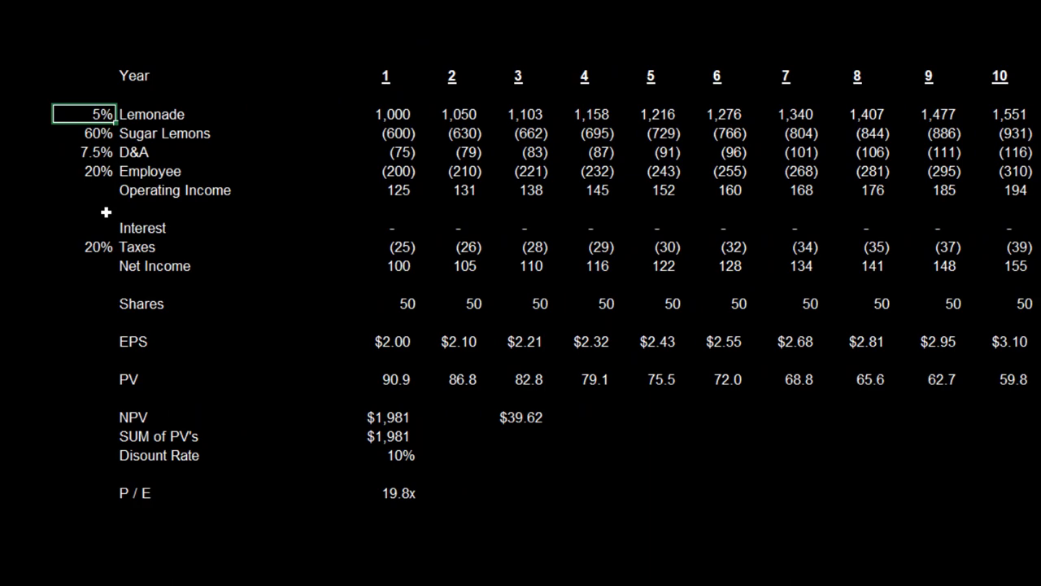
type("0")
key("Return")
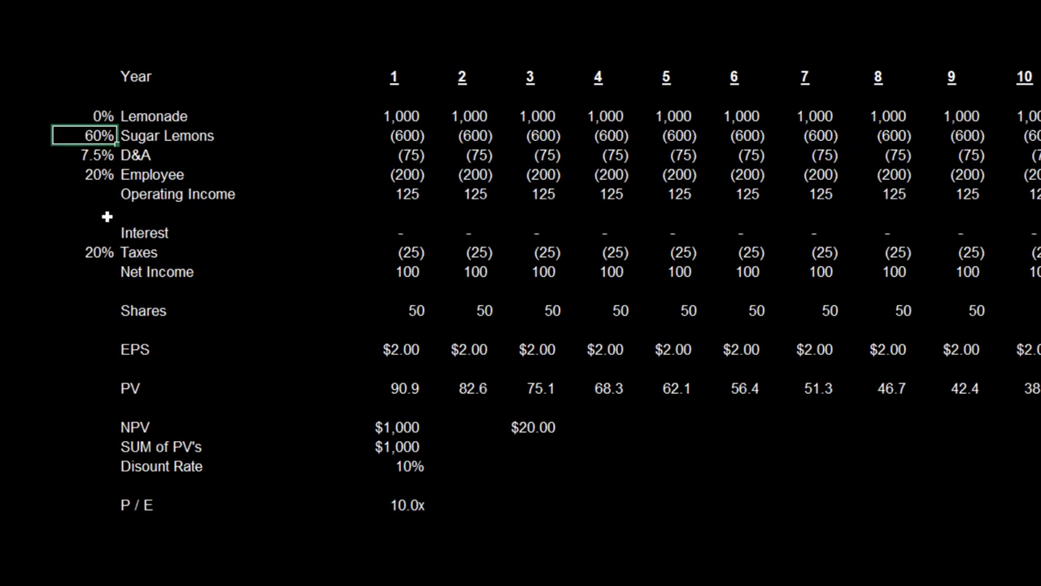
Step: Inspect the 60% Sugar Lemons rate and the Year 1 Sugar Lemons and D&A costs
key("Right")
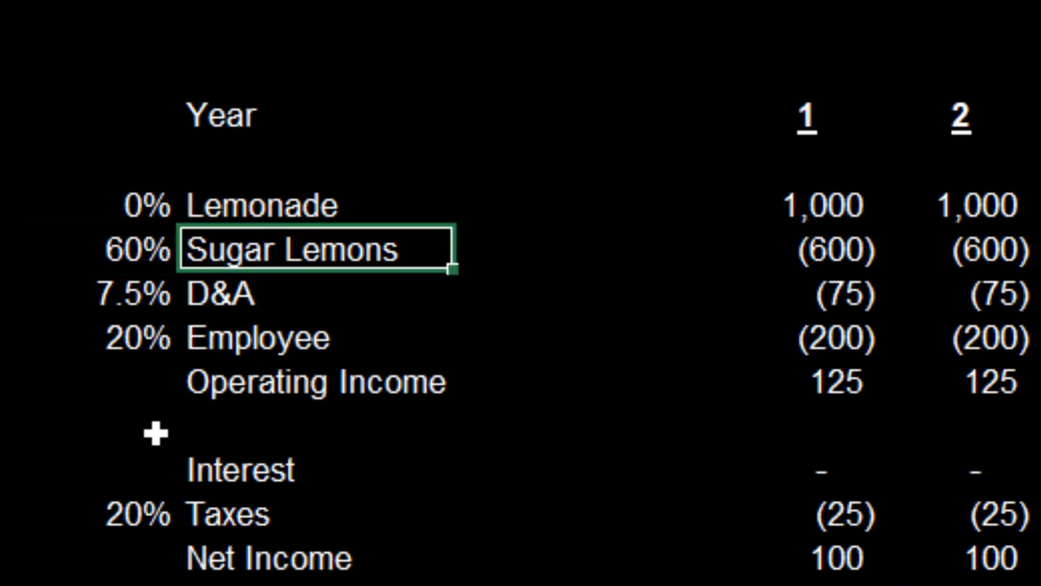
key("Right")
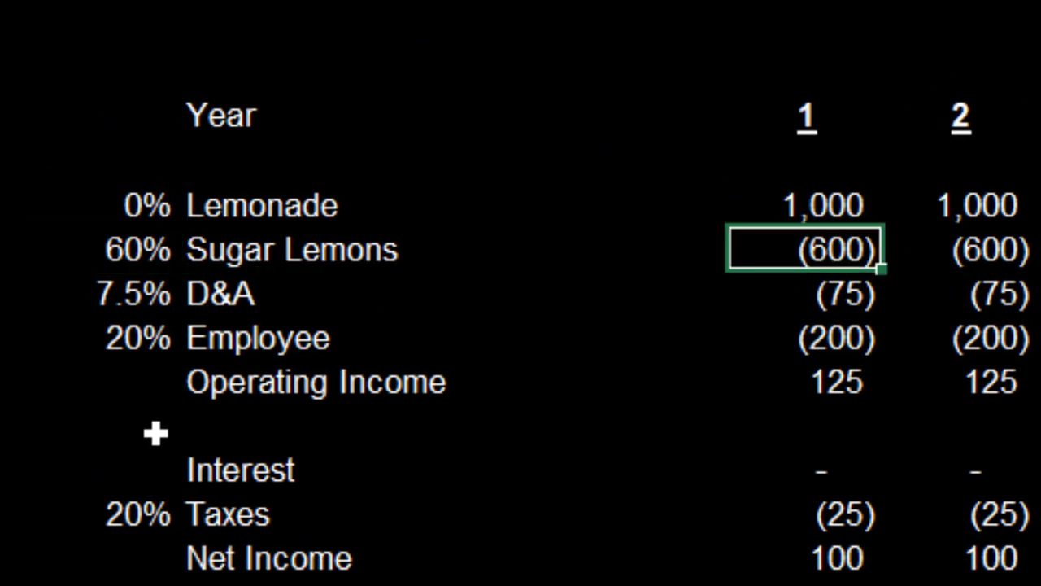
key("Up")
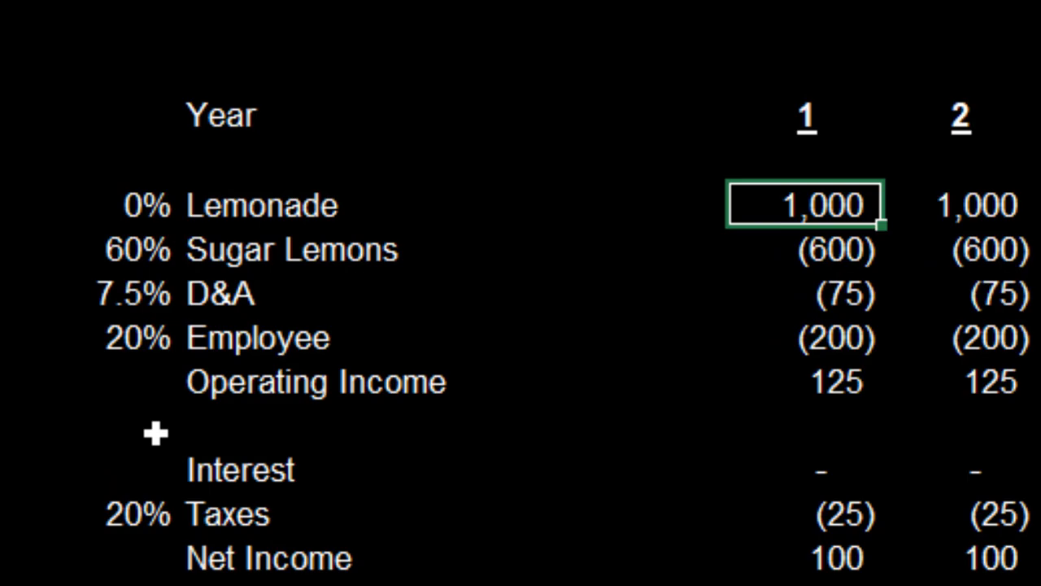
key("Down")
key("Left")
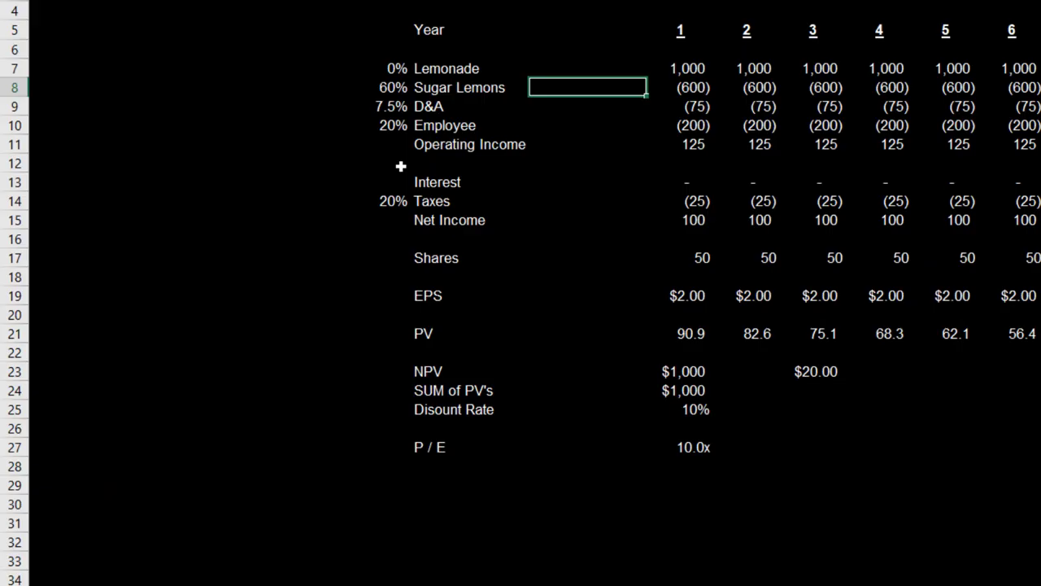
key("Right")
key("Left")
key("Left")
key("Left")
key("Right")
key("Right")
key("Right")
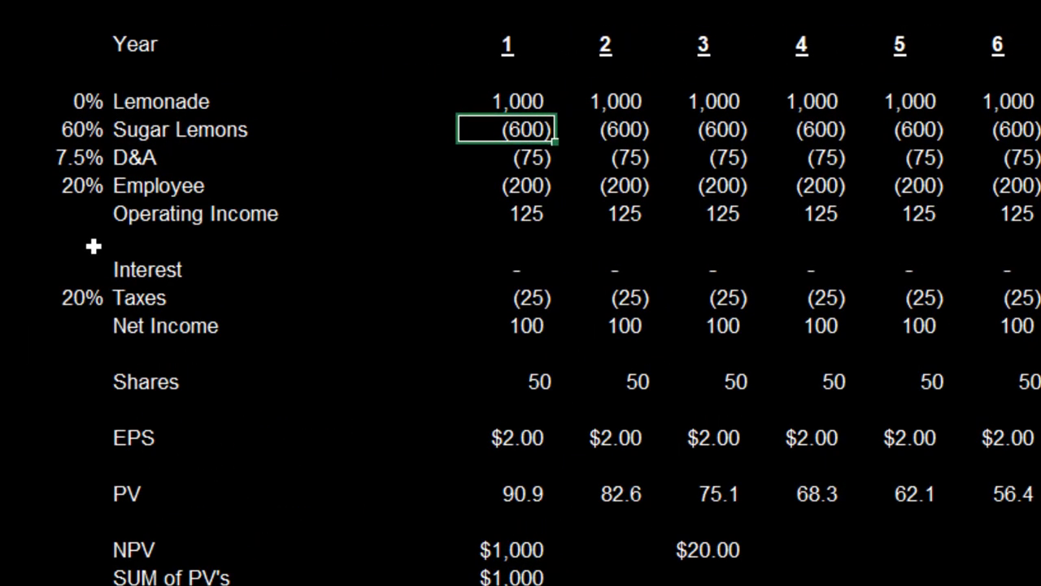
key("Down")
key("Left")
key("Left")
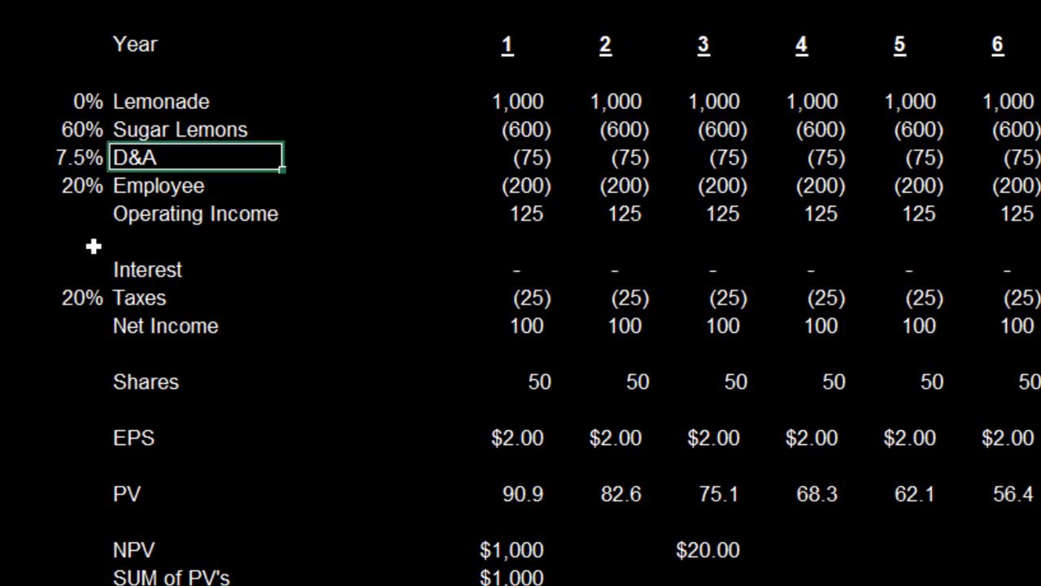
key("Right")
key("Right")
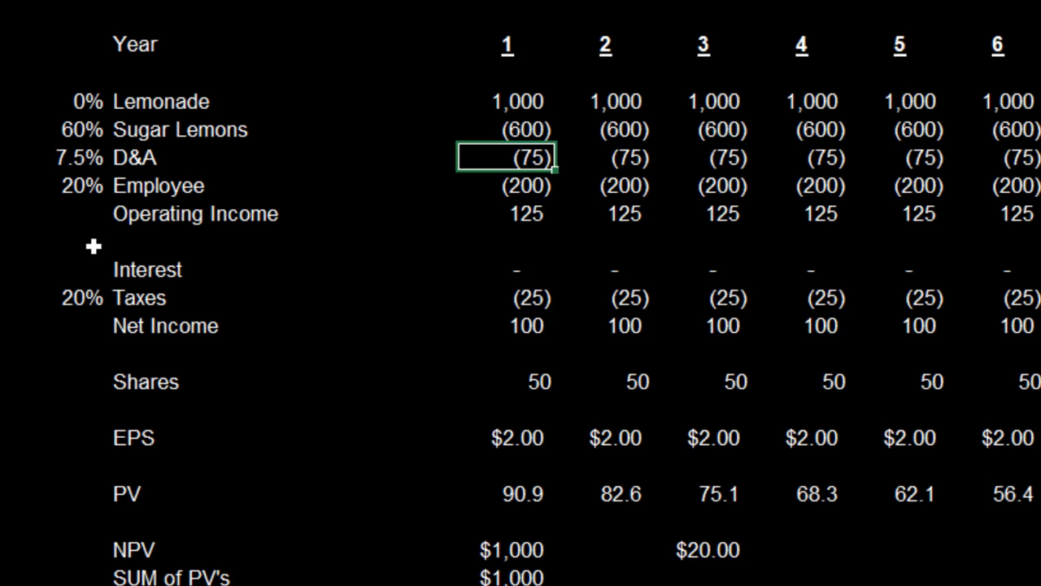
key("Right")
key("Right")
key("Right")
key("Right")
key("Left")
key("Left")
key("Left")
key("Left")
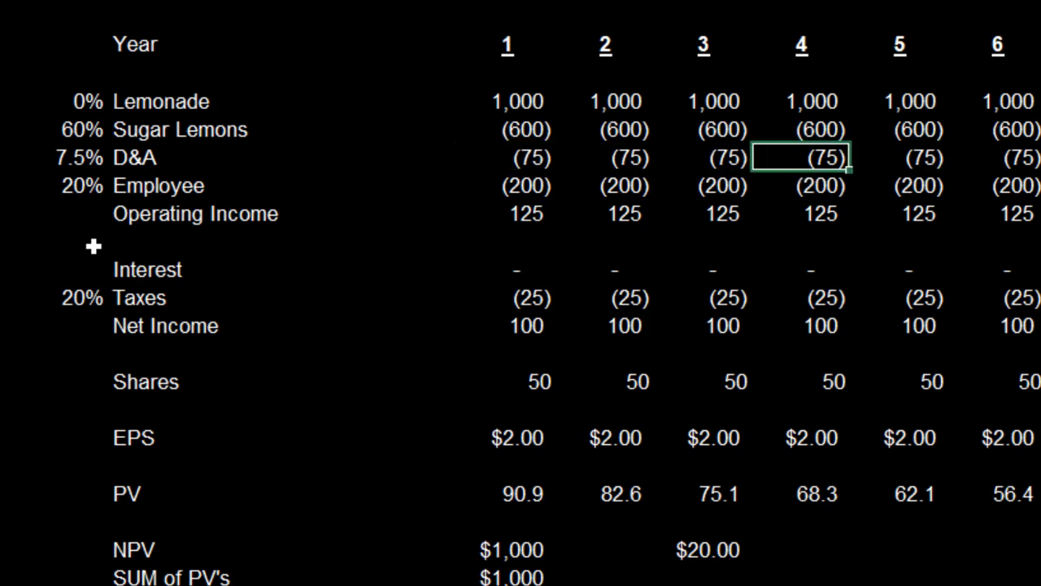
key("Down")
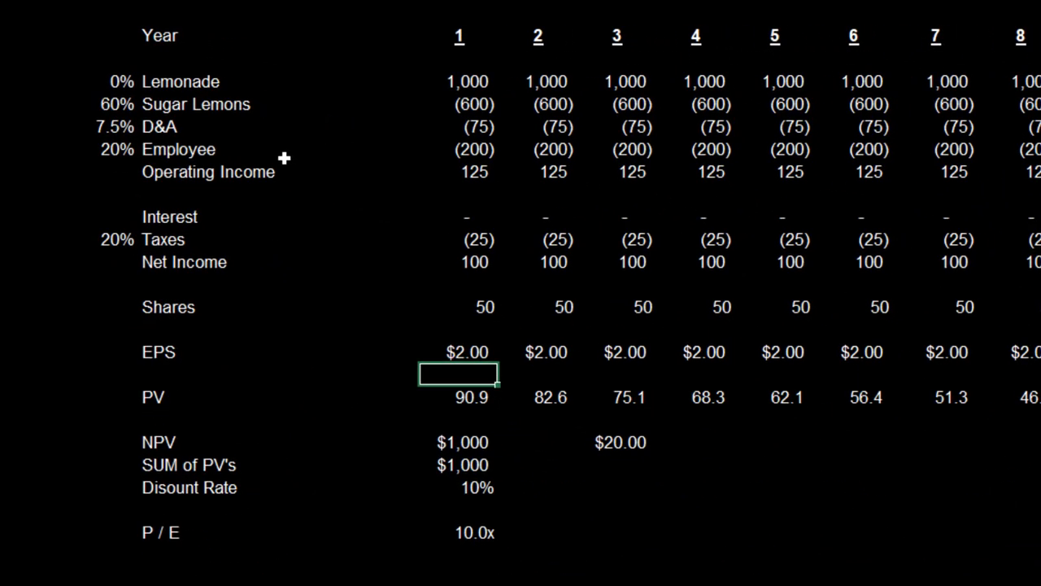
key("Up")
key("Up")
key("Up")
key("Up")
key("Up")
key("Up")
key("Up")
key("Up")
key("Up")
key("Up")
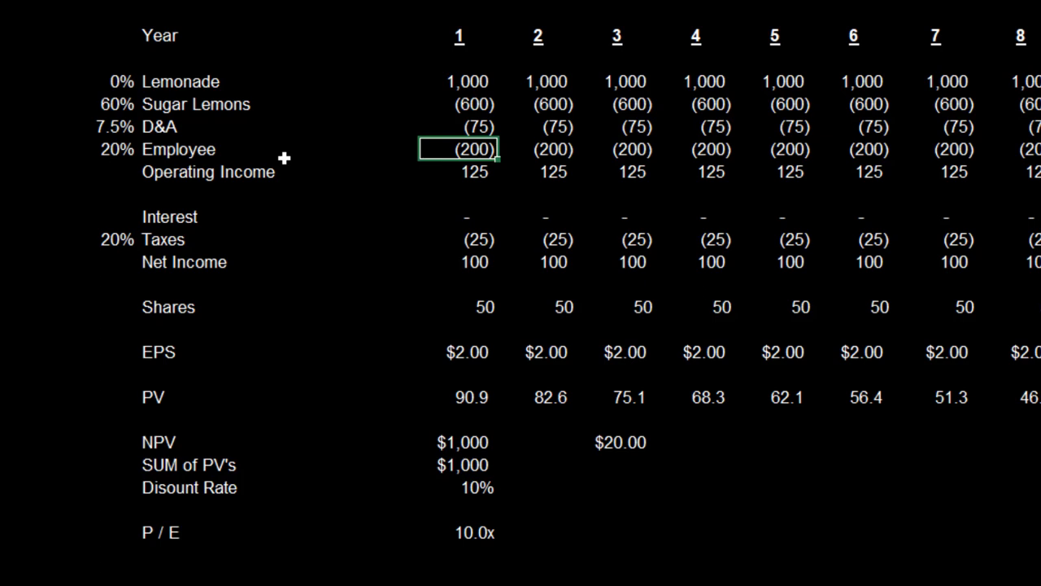
key("Down")
key("Down")
key("Down")
key("Down")
key("Down")
key("Down")
key("Down")
key("Down")
key("Down")
key("Down")
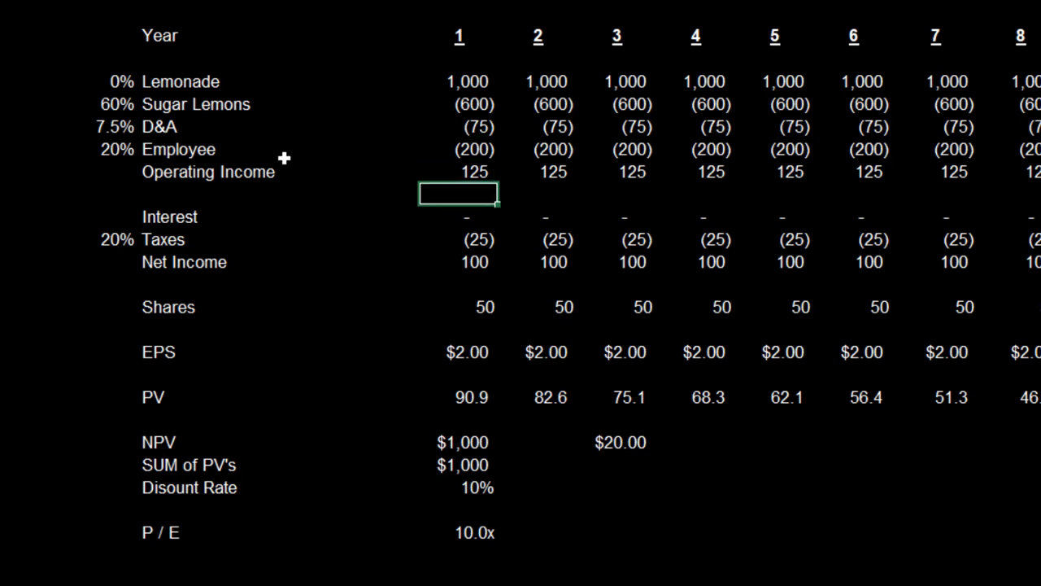
key("Down")
key("Down")
key("Right")
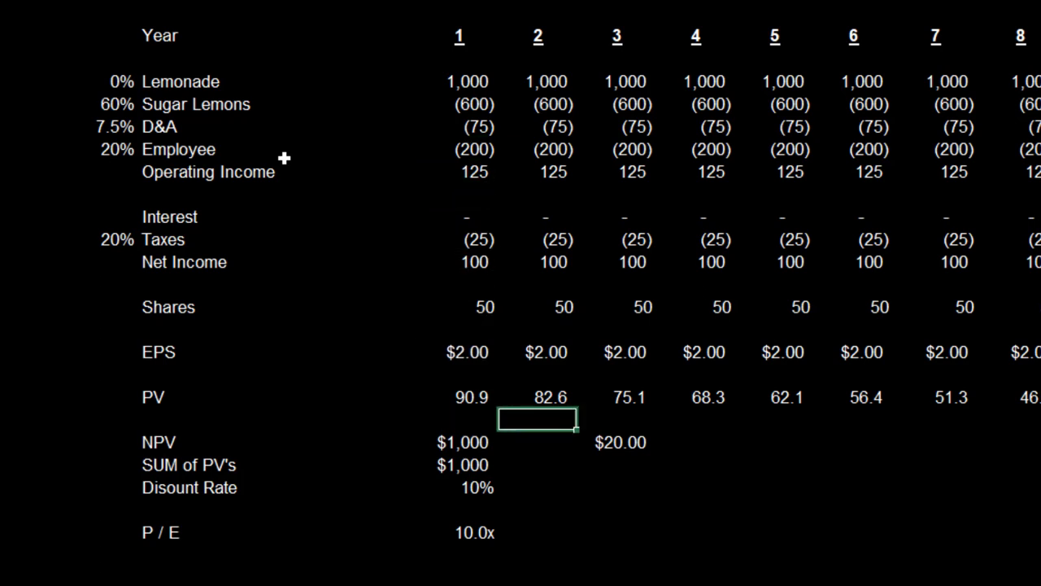
key("Right")
key("Down")
key("Left")
key("Left")
key("F2")
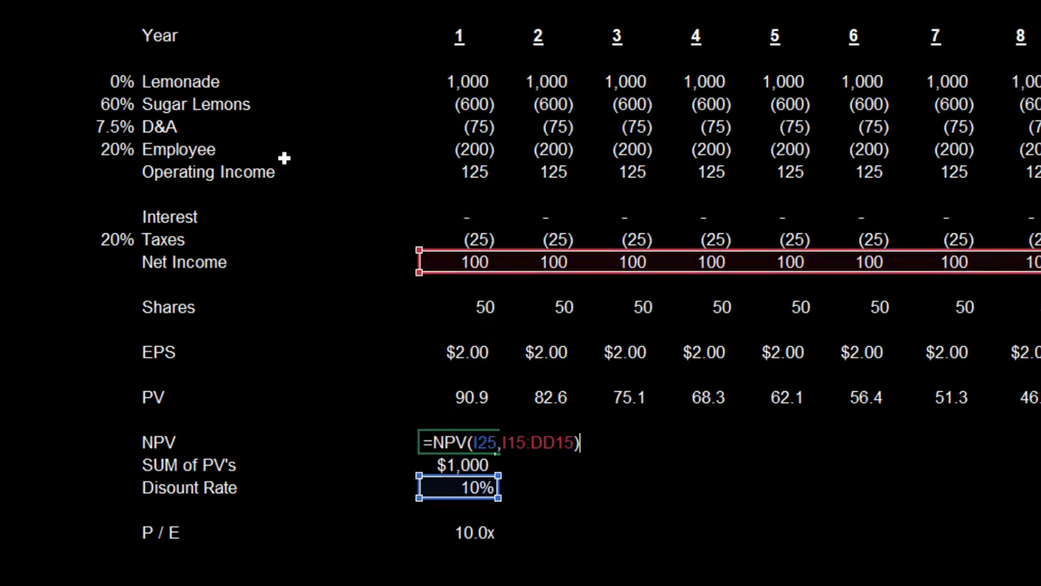
key("Escape")
key("F2")
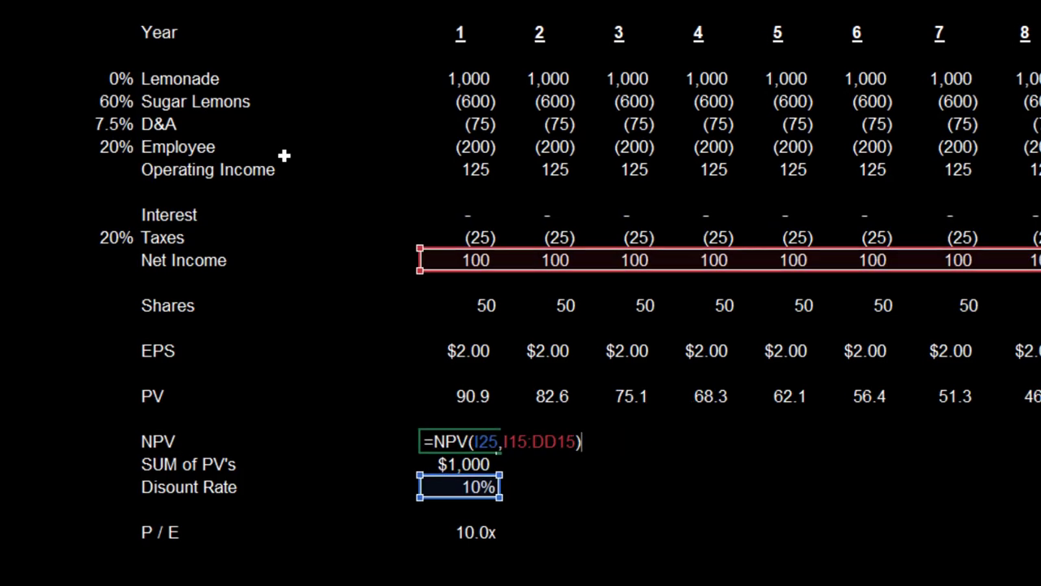
key("Escape")
key("Up")
key("Up")
key("Up")
key("Up")
key("Up")
key("Up")
key("Up")
key("Up")
key("F2")
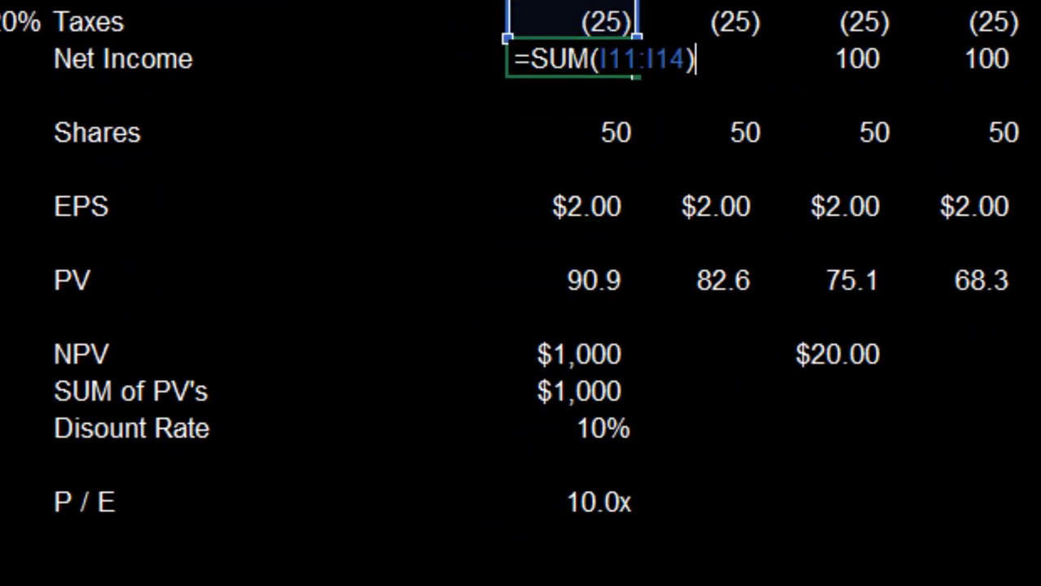
key("Escape")
key("Right")
key("Right")
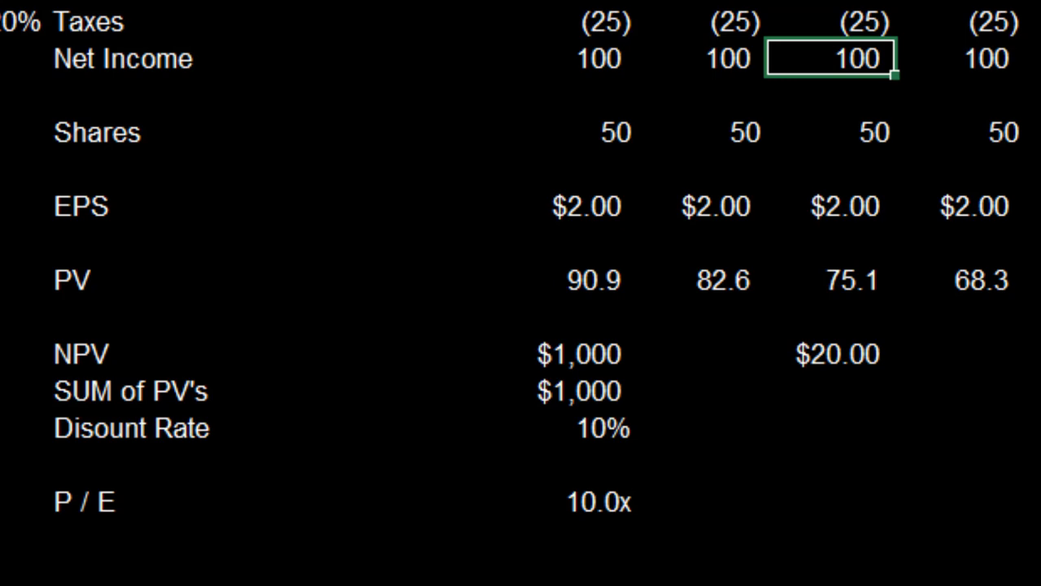
key("Left")
key("Left")
key("Down")
key("Down")
key("Down")
key("Down")
key("Down")
key("Down")
key("Down")
key("Down")
key("F2")
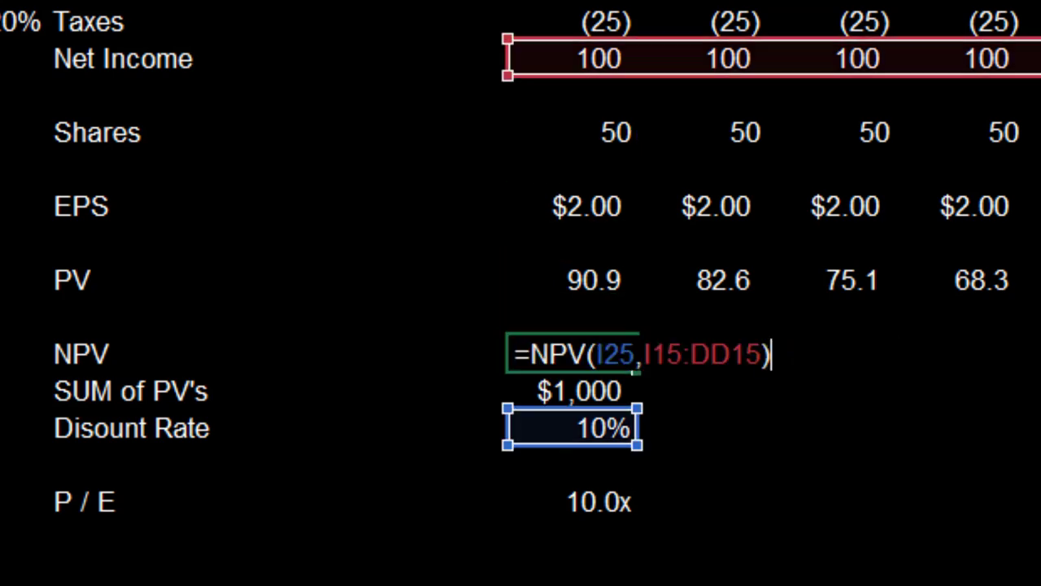
key("Escape")
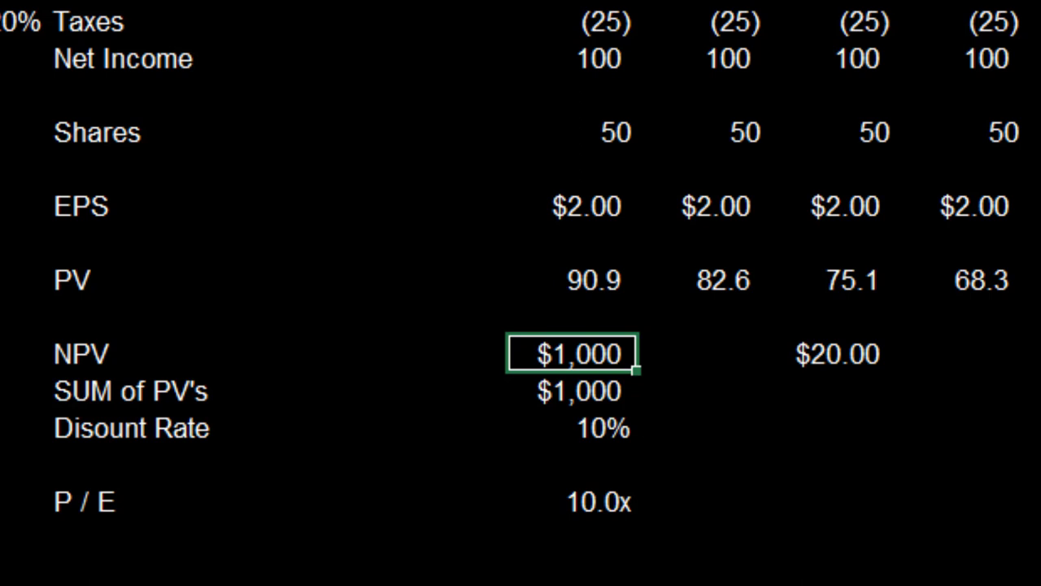
key("F2")
key("Escape")
key("Down")
key("F2")
key("Escape")
key("Down")
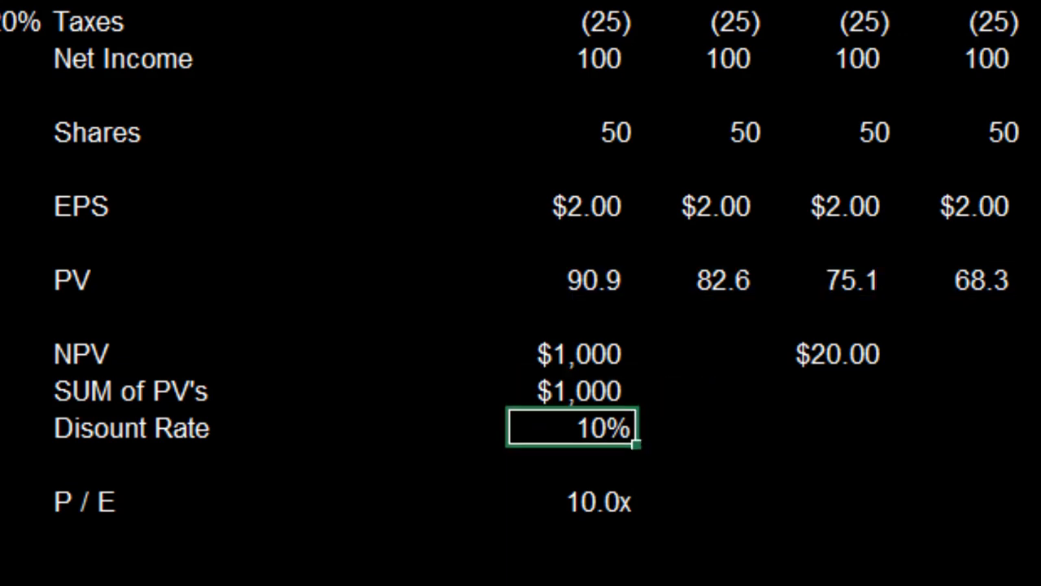
key("Up")
key("F2")
key("Escape")
key("Up")
key("F2")
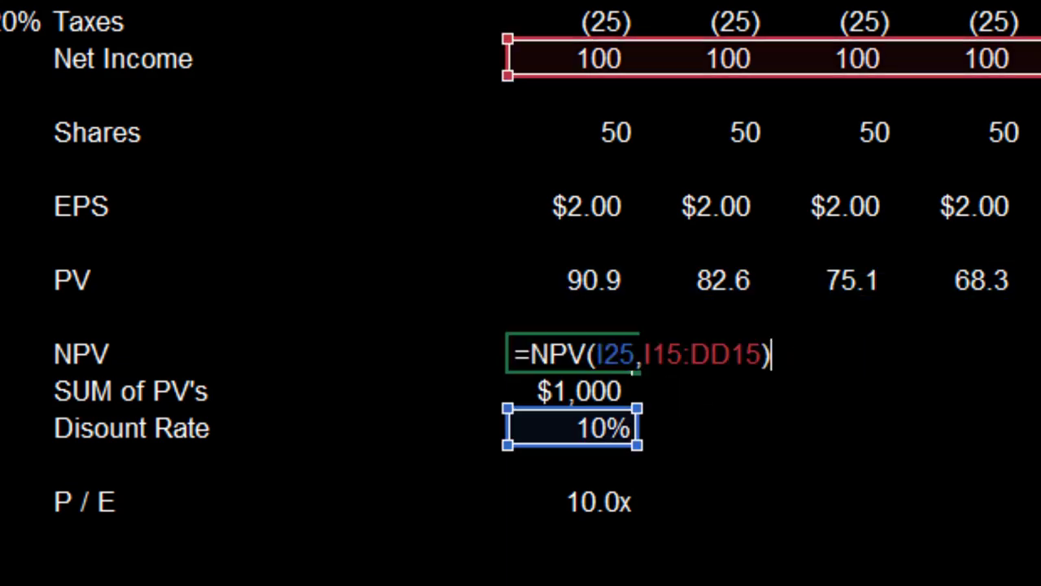
key("Escape")
key("Down")
key("F2")
key("Escape")
key("Down")
key("Up")
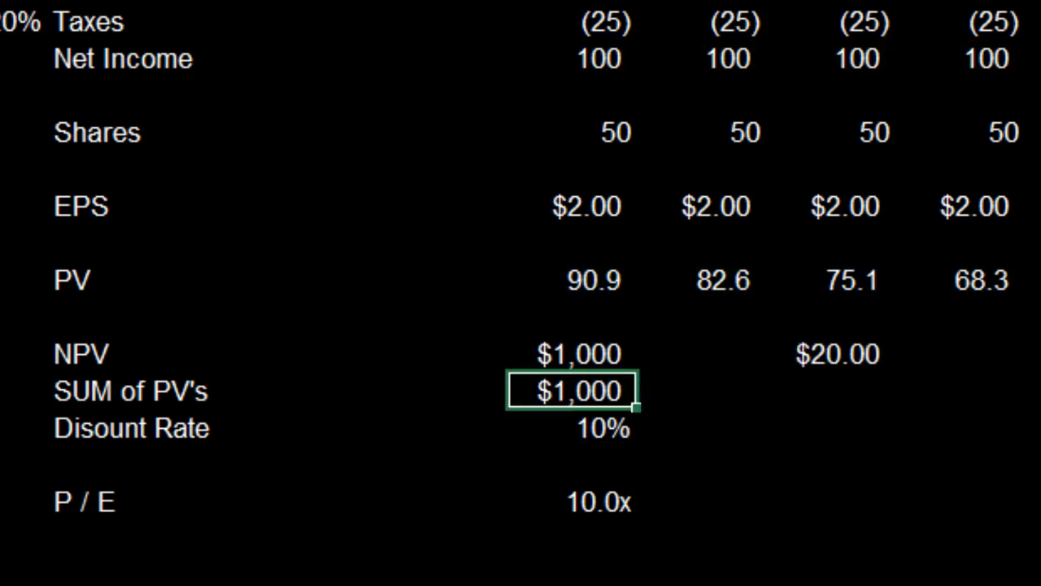
key("F2")
key("Escape")
key("Up")
key("F2")
key("Escape")
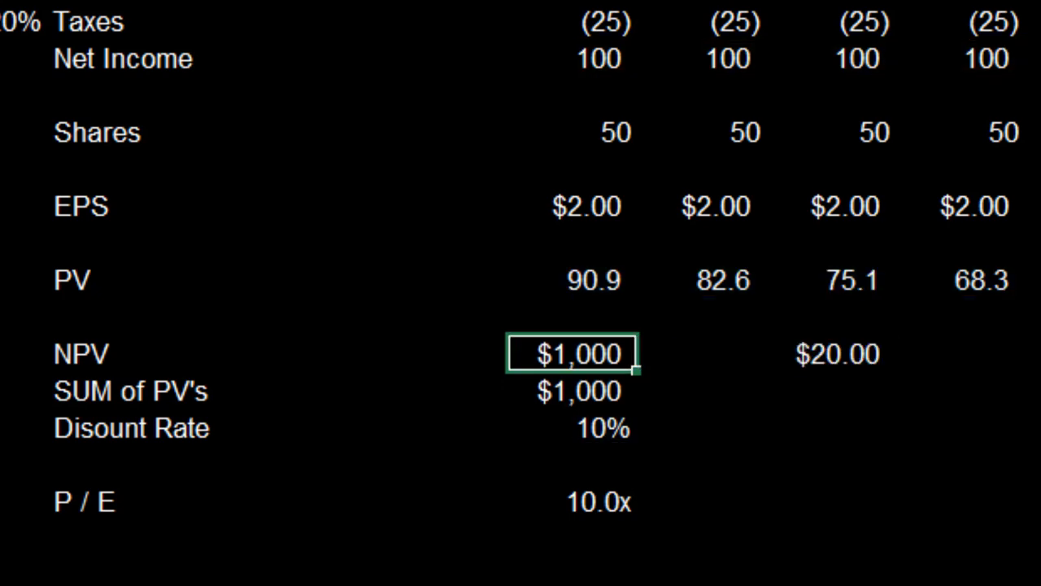
key("Up")
key("Up")
key("Down")
key("Down")
key("Down")
key("Down")
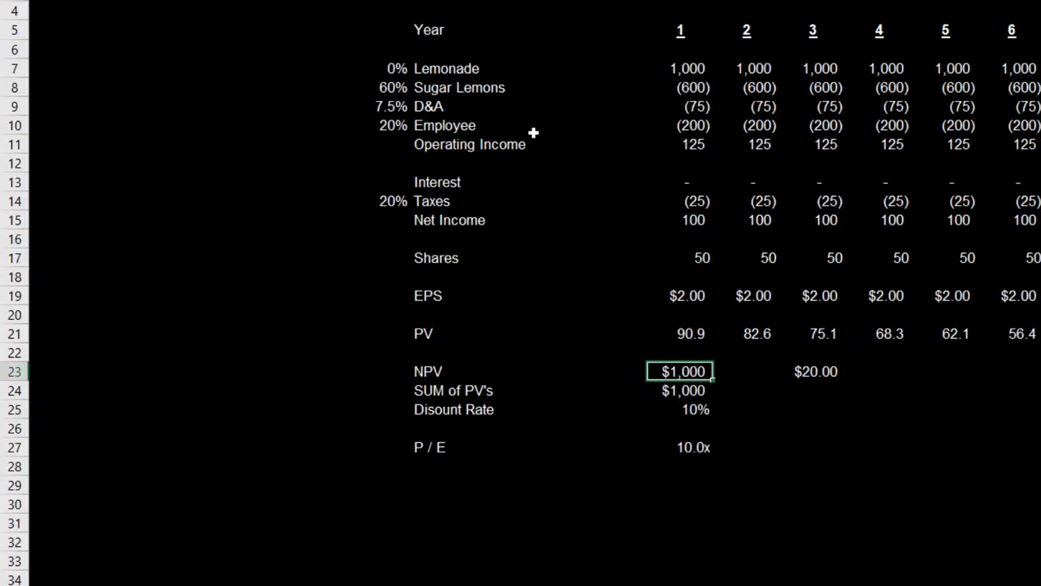
key("Down")
key("Down")
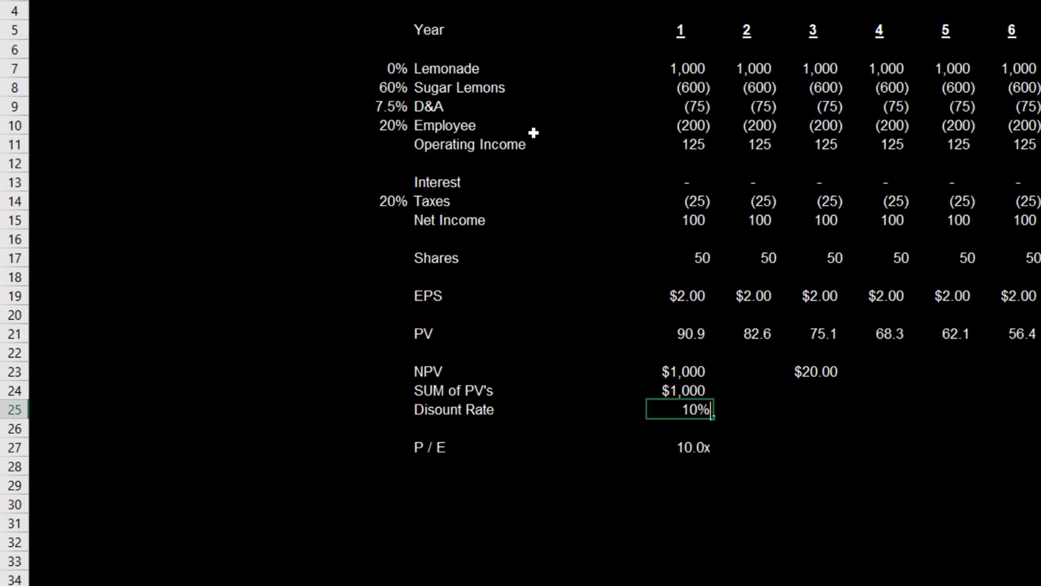
key("Up")
key("F2")
key("Escape")
key("Down")
key("F2")
key("Escape")
key("Up")
key("F2")
key("Escape")
key("Up")
key("Down")
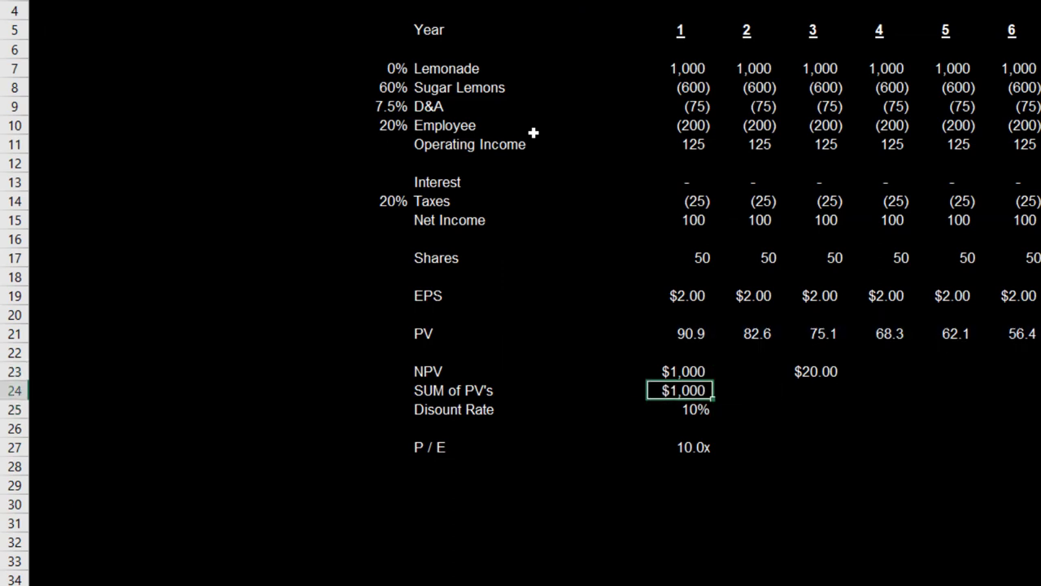
key("Down")
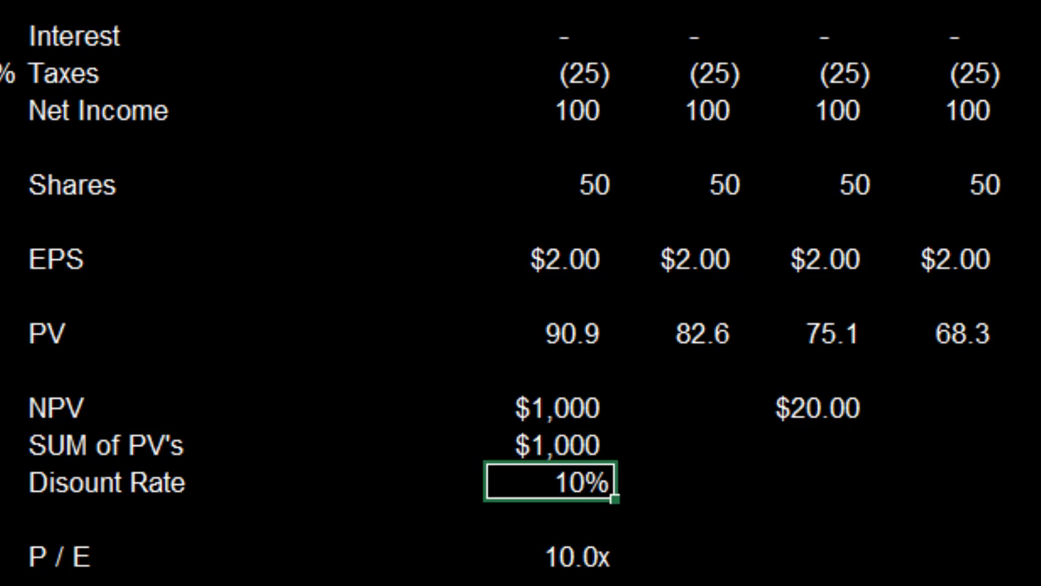
left_click(551, 408)
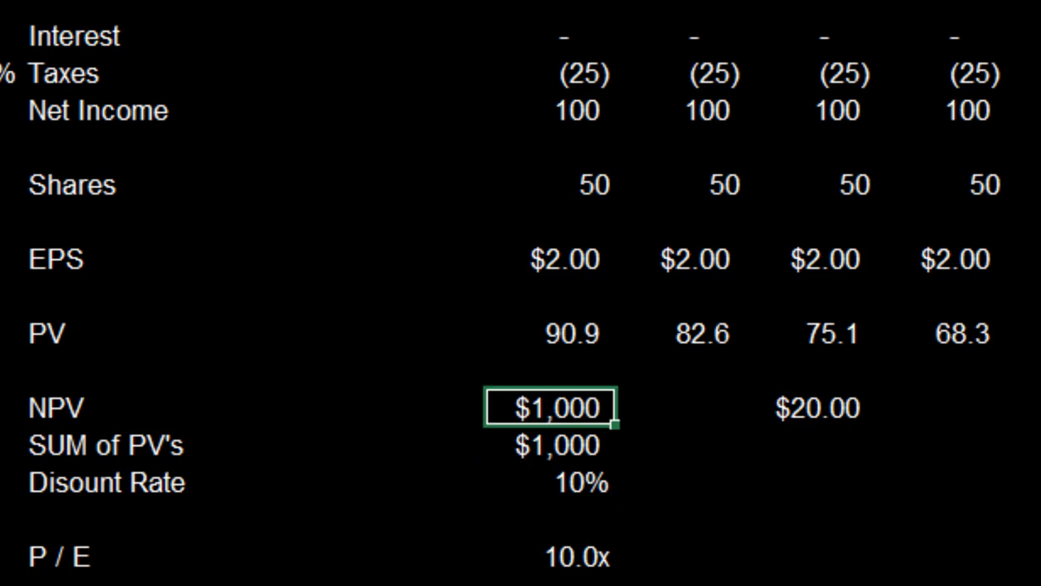
key("F2")
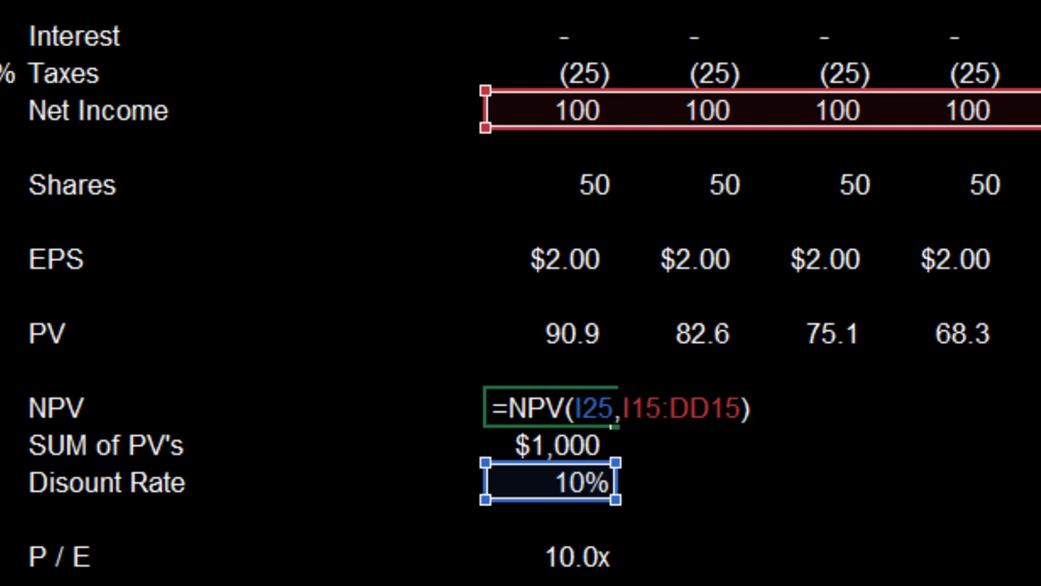
key("ctrl+Return")
left_click(550, 482)
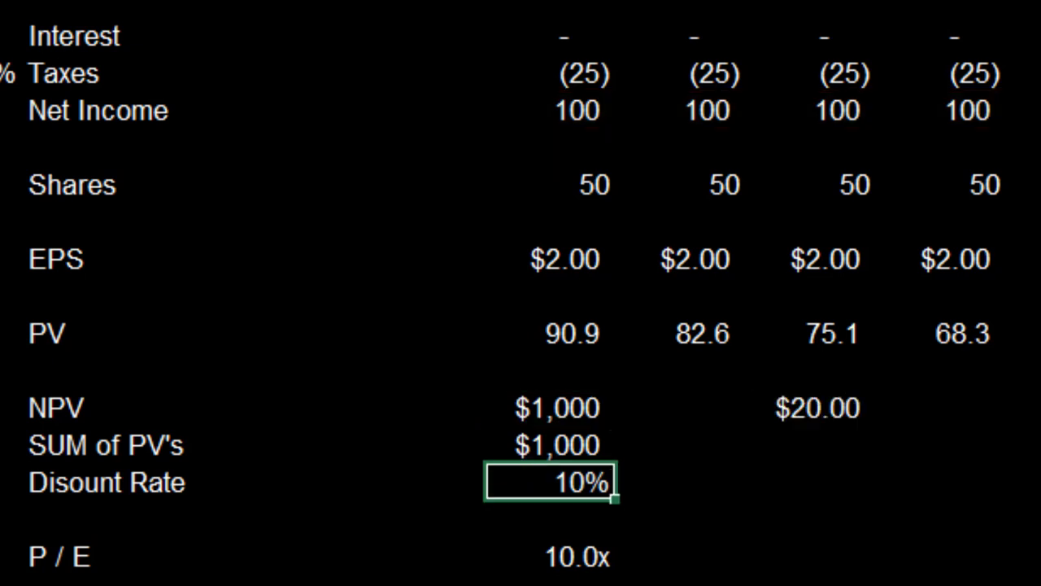
type("12")
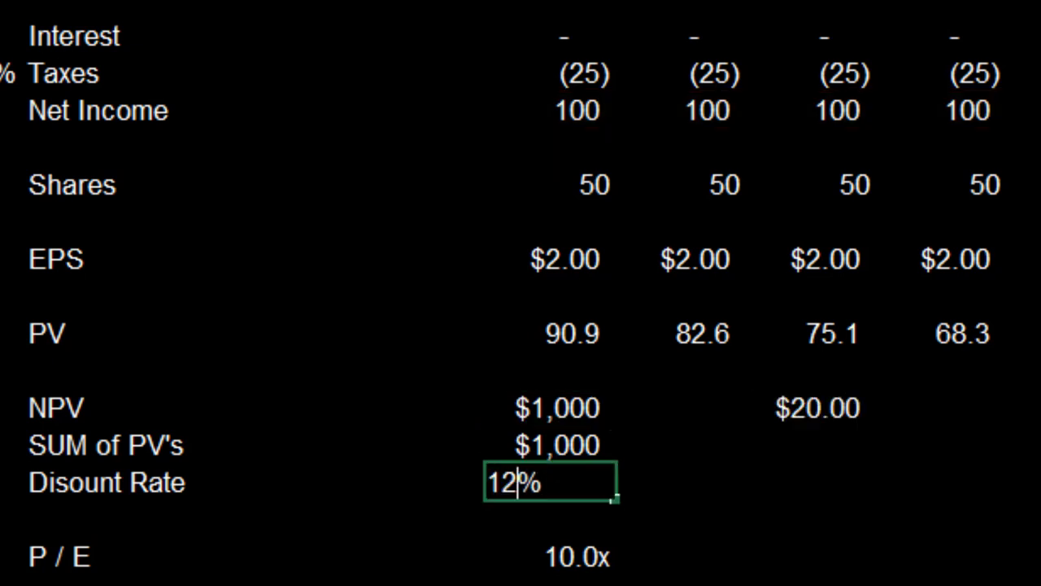
key("Return")
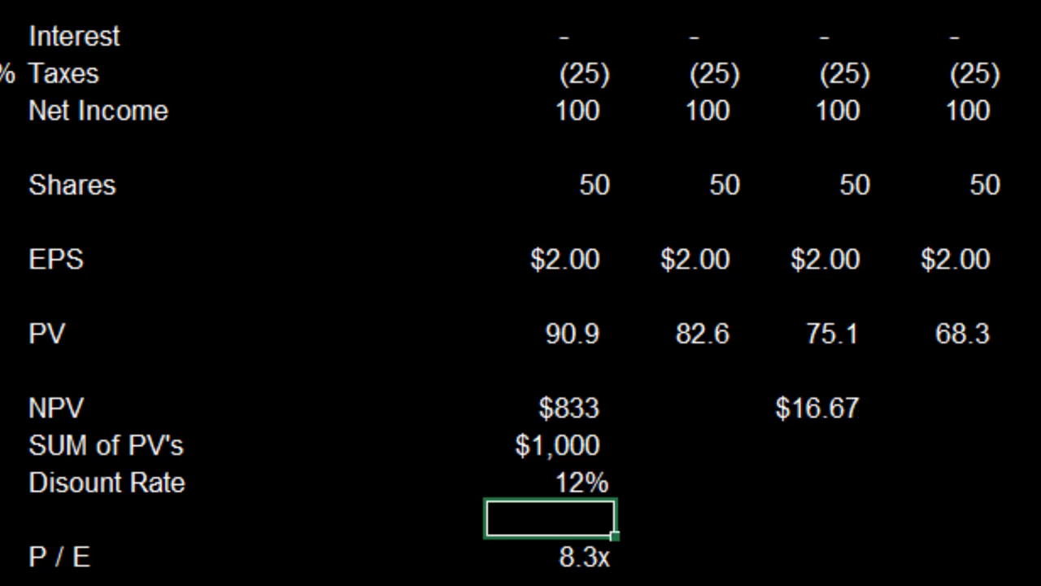
key("ctrl+z")
key("Up")
key("Up")
key("F2")
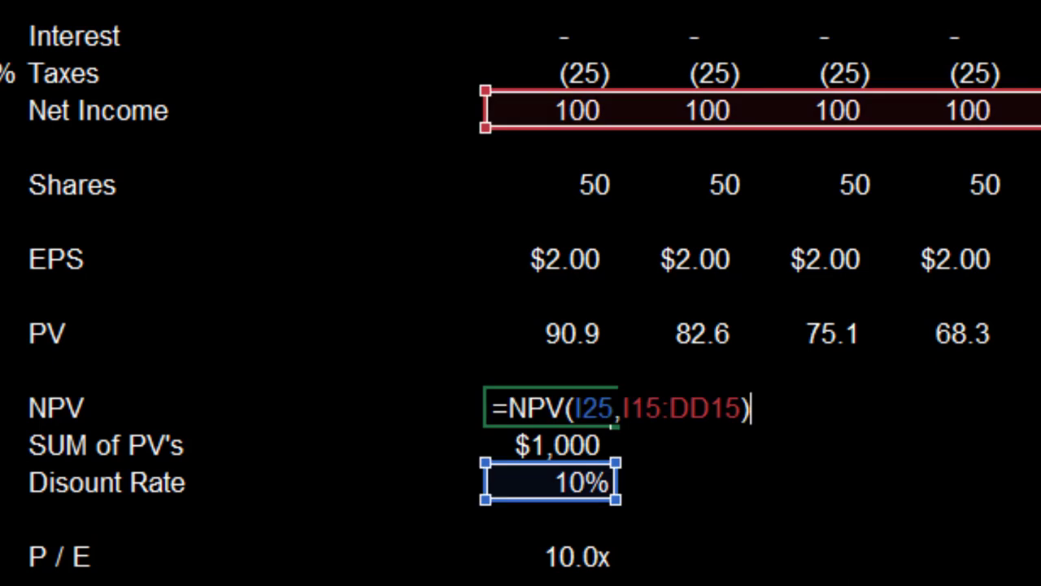
key("Return")
key("Up")
key("F2")
left_click(809, 407)
key("F2")
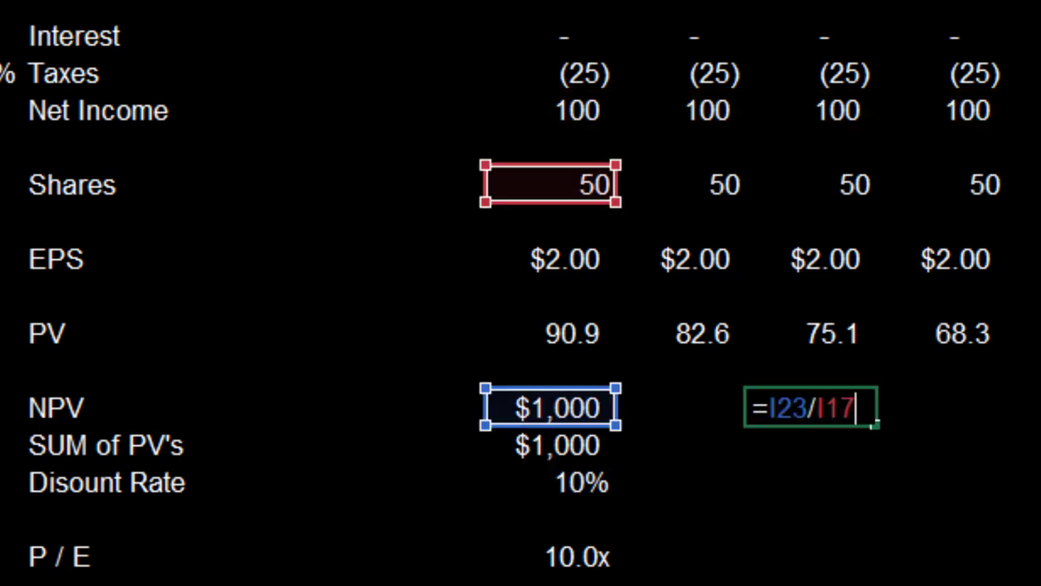
left_click(551, 407)
key("Right")
key("Right")
key("F2")
key("Escape")
key("Left")
key("Left")
key("Up")
key("Up")
key("Up")
key("Up")
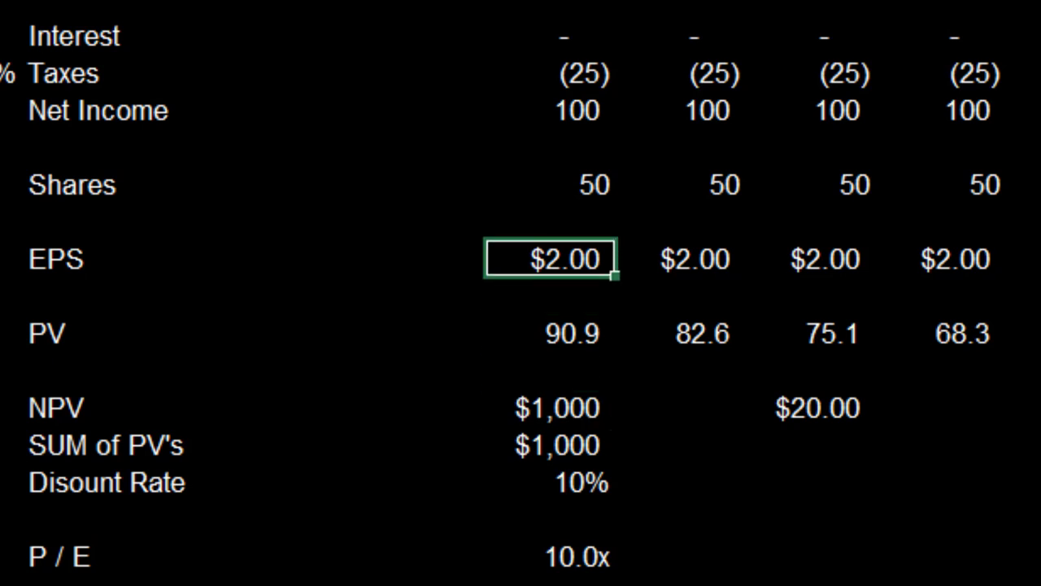
key("F2")
key("Escape")
key("Down")
key("Down")
key("Down")
key("Down")
key("Down")
key("Down")
key("Down")
key("Right")
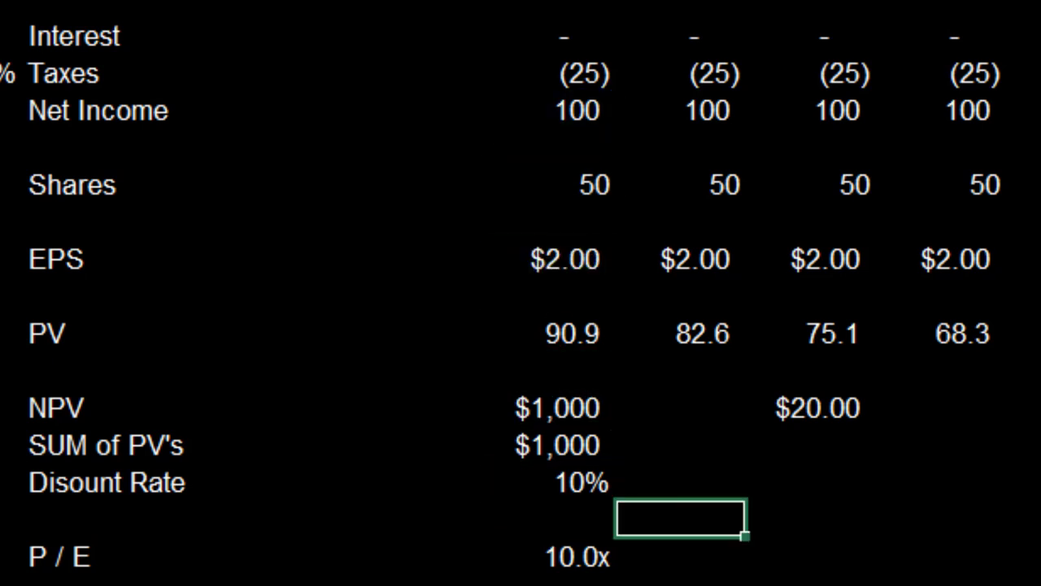
key("Up")
key("Up")
key("Up")
key("Right")
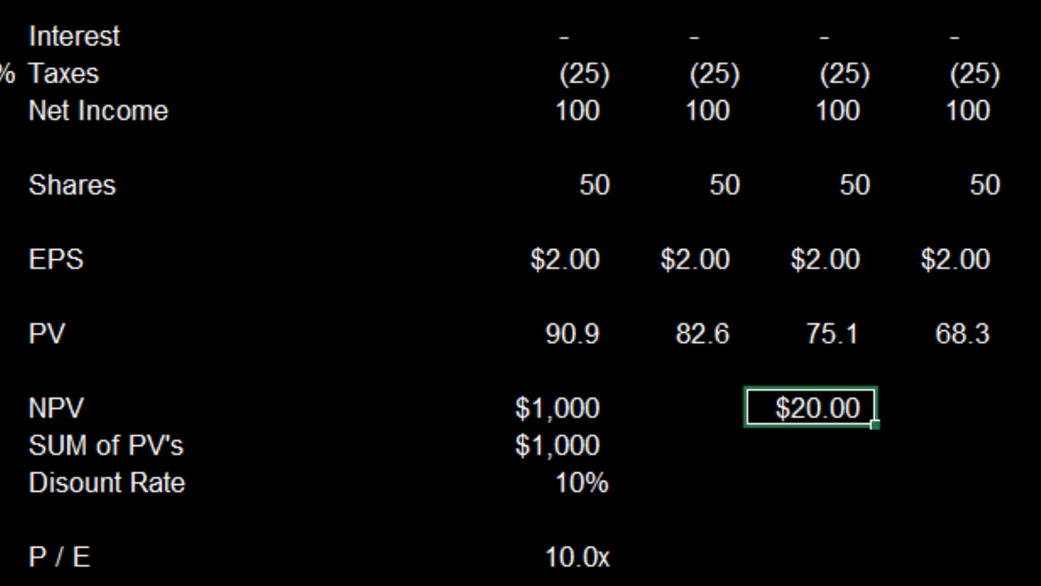
left_click(551, 557)
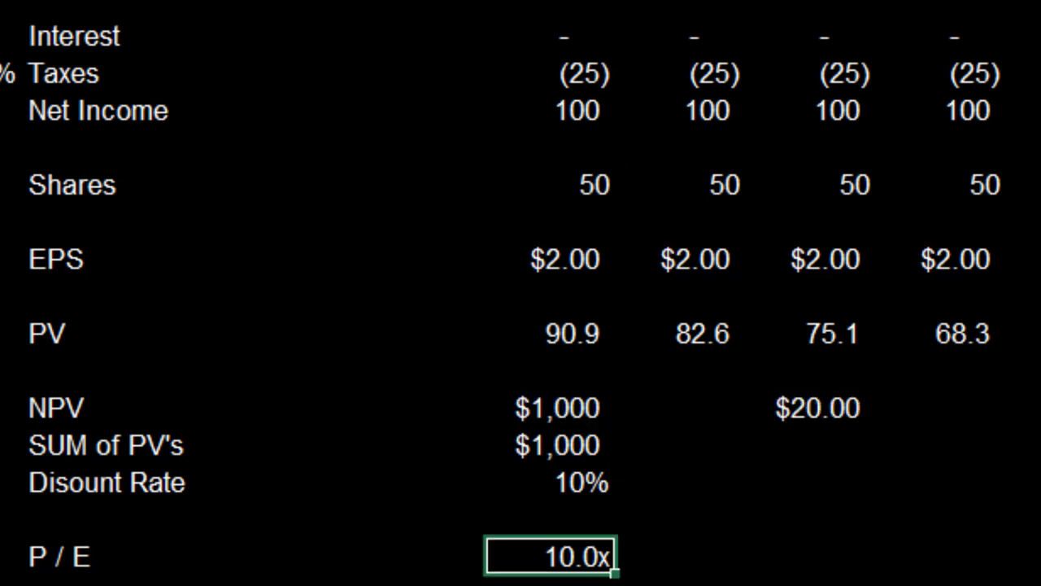
key("F2")
key("Escape")
Step: Raise the Lemonade growth rate to 5%, lifting NPV to $1,981 and P/E to 19.8x
key("F2")
key("Escape")
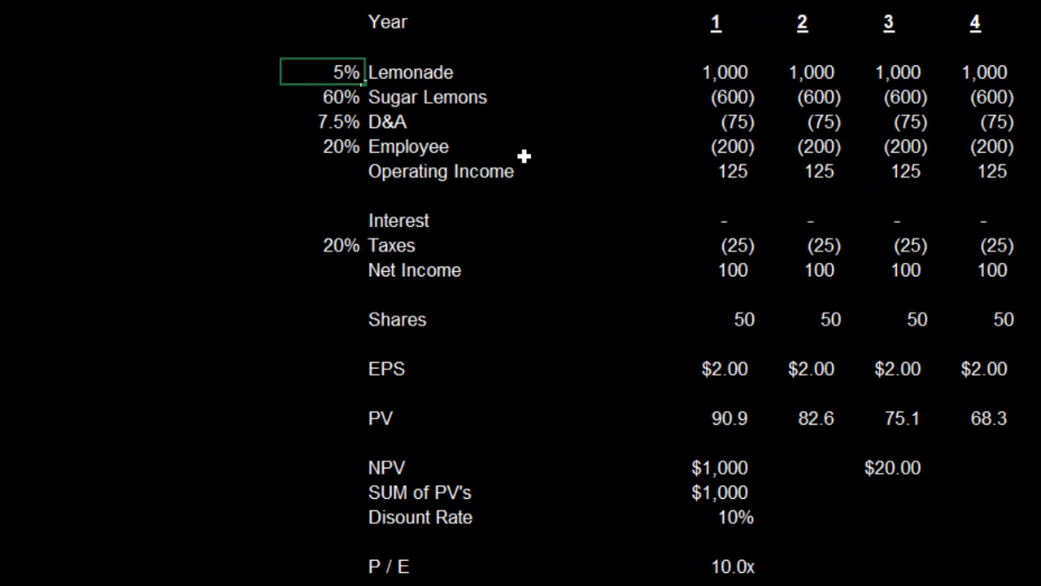
type("5")
key("Return")
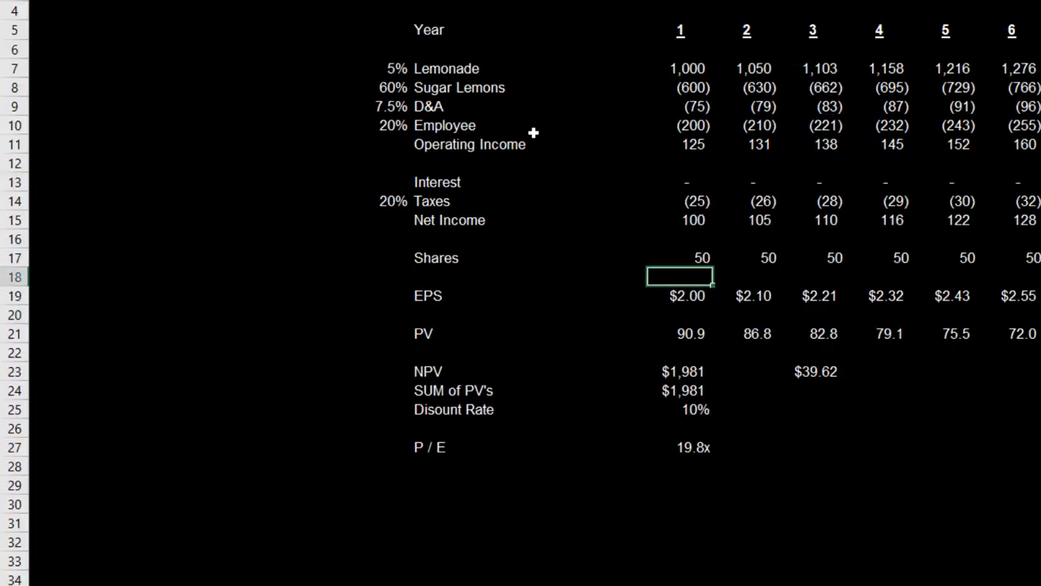
key("Down")
key("Down")
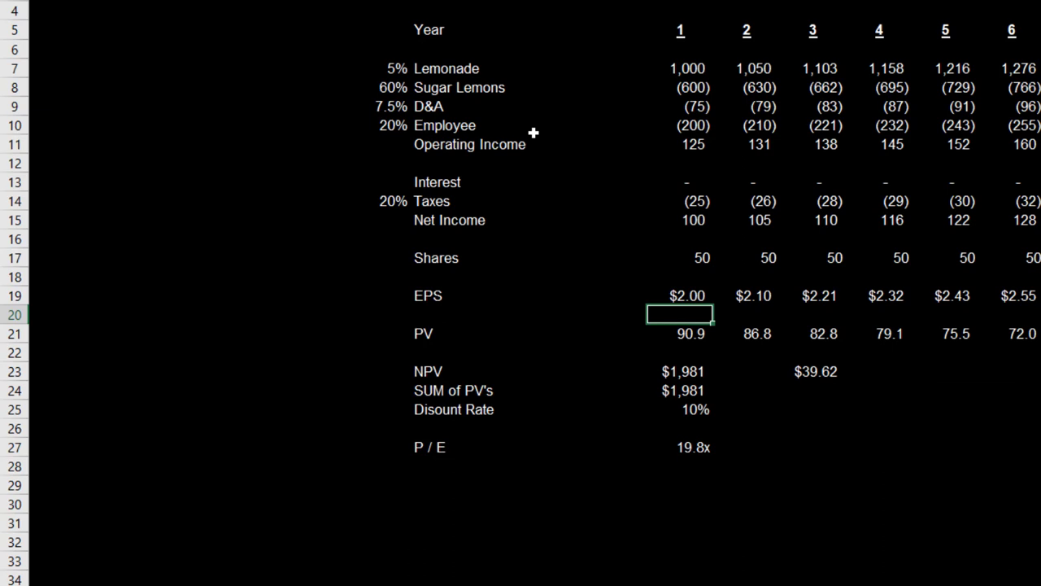
Step: Insert a row below EPS with year-2 growth formula =J19/I19-1, formatted as a percentage
key("alt+i")
key("r")
key("Right")
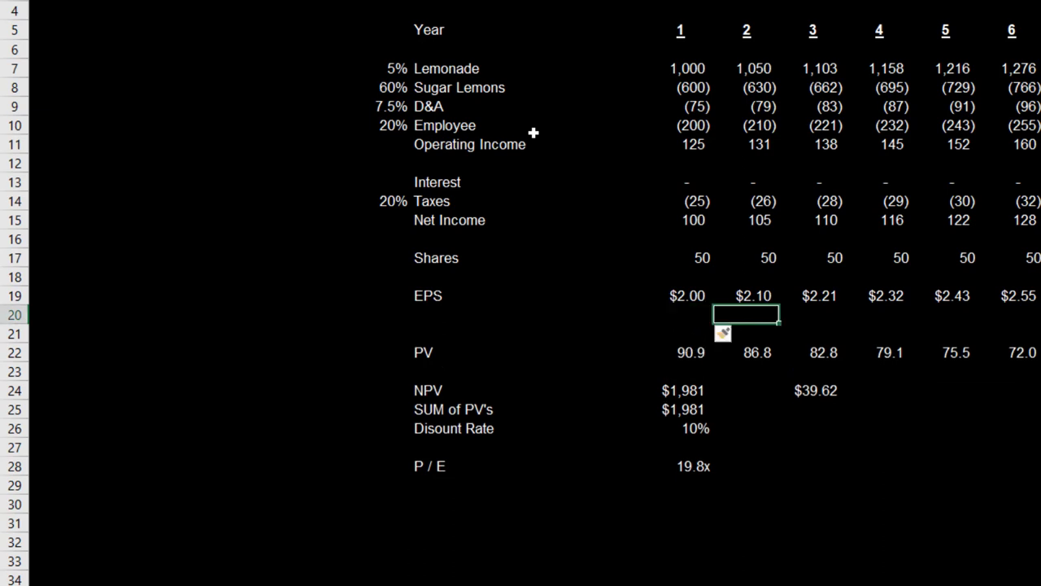
type("=")
key("Up")
type("/")
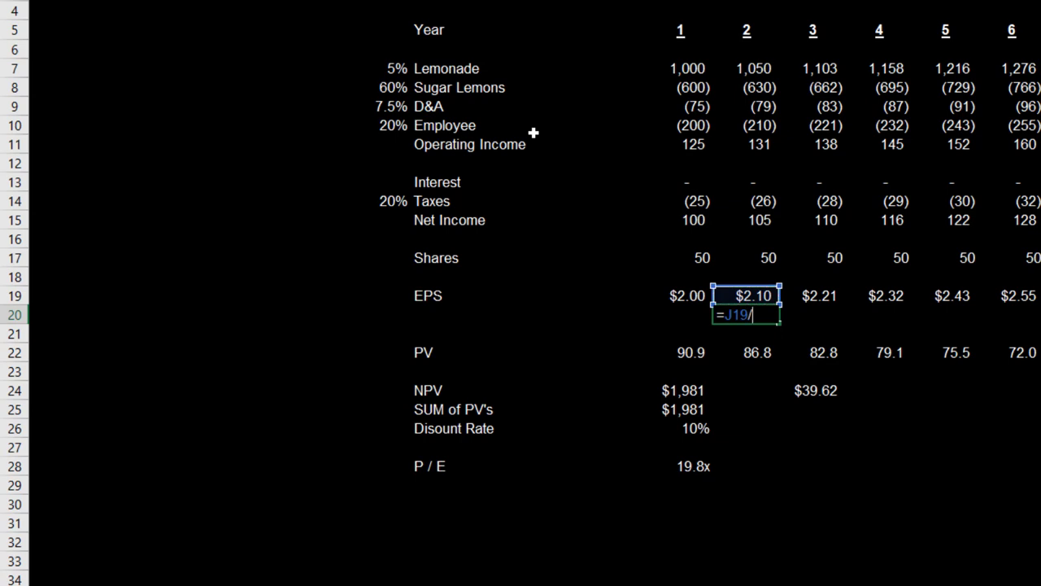
key("Up")
key("Left")
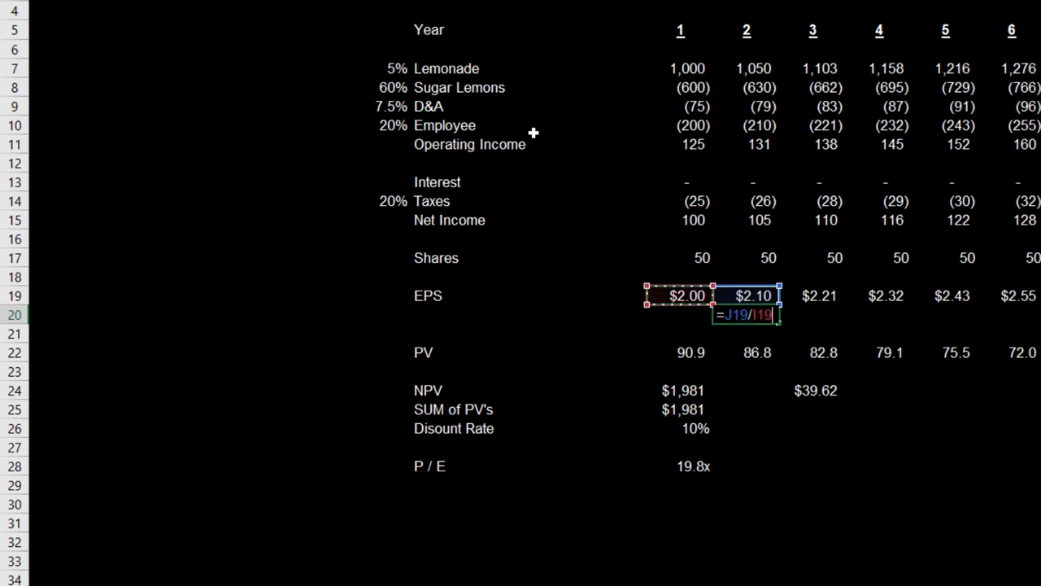
type("-1")
key("Return")
key("Up")
key("ctrl+shift+5")
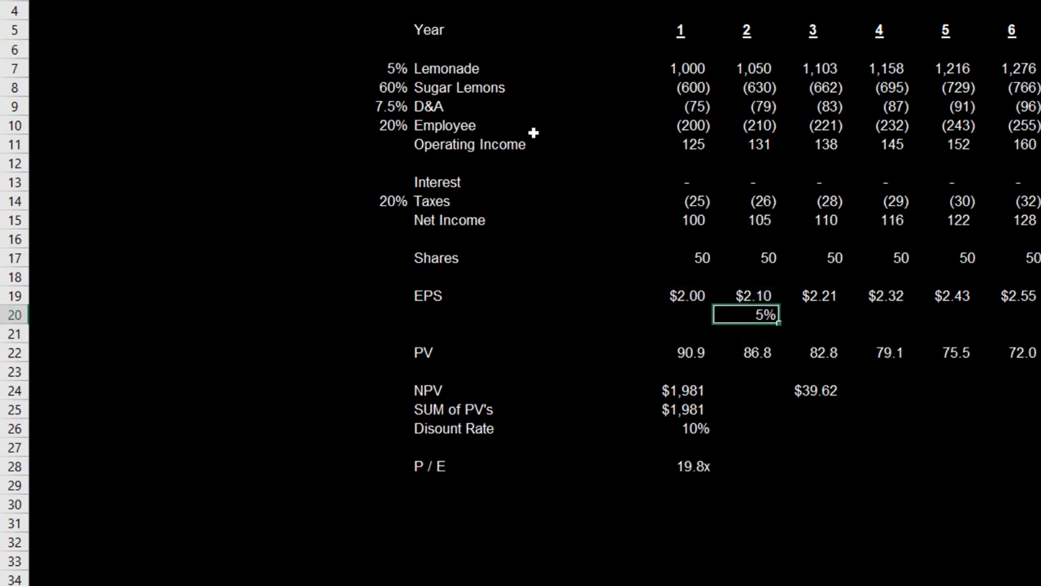
Step: Copy the EPS growth formula into years 3 through 6, each showing 5%
key("ctrl+c")
key("Right")
key("ctrl+v")
key("Right")
key("ctrl+v")
key("Right")
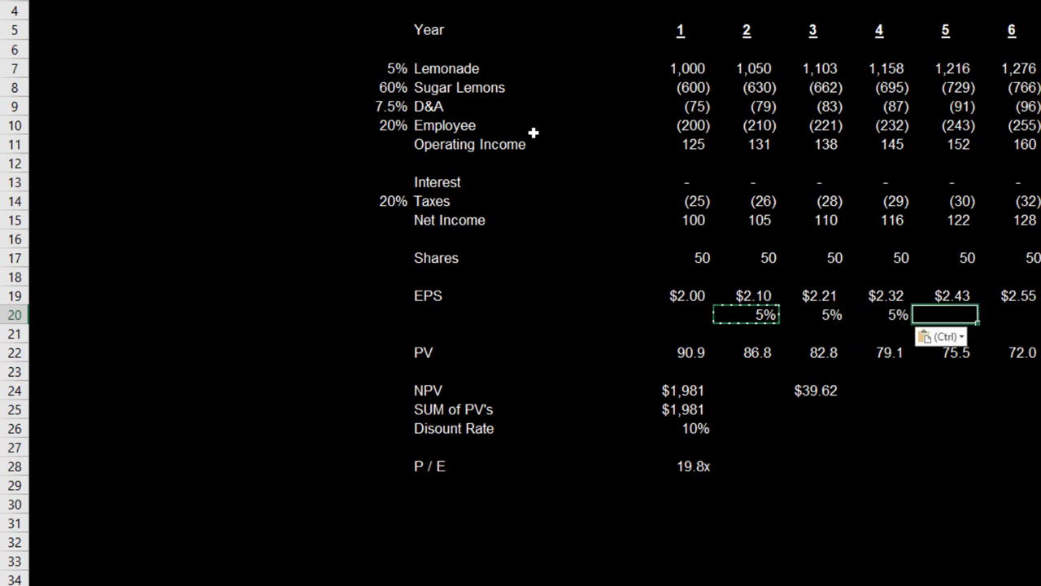
key("ctrl+v")
key("Right")
key("ctrl+v")
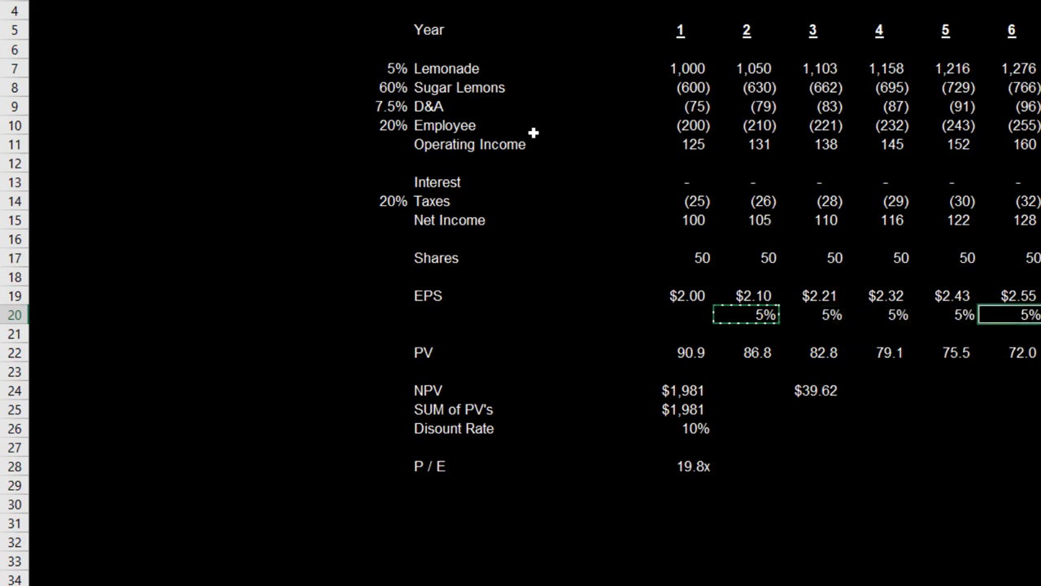
key("Left")
key("Left")
key("Left")
key("Down")
key("Down")
key("Left")
Step: Review the formulas behind the $1,981 NPV, $39.62 per-share value and 19.8x P/E
key("Down")
key("Down")
key("F2")
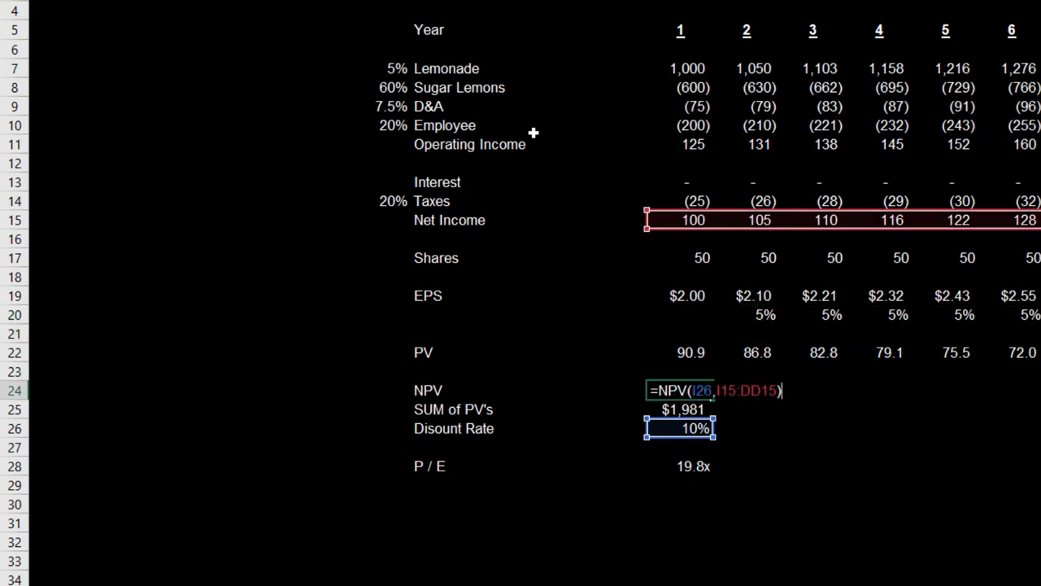
key("Escape")
key("Right")
key("Right")
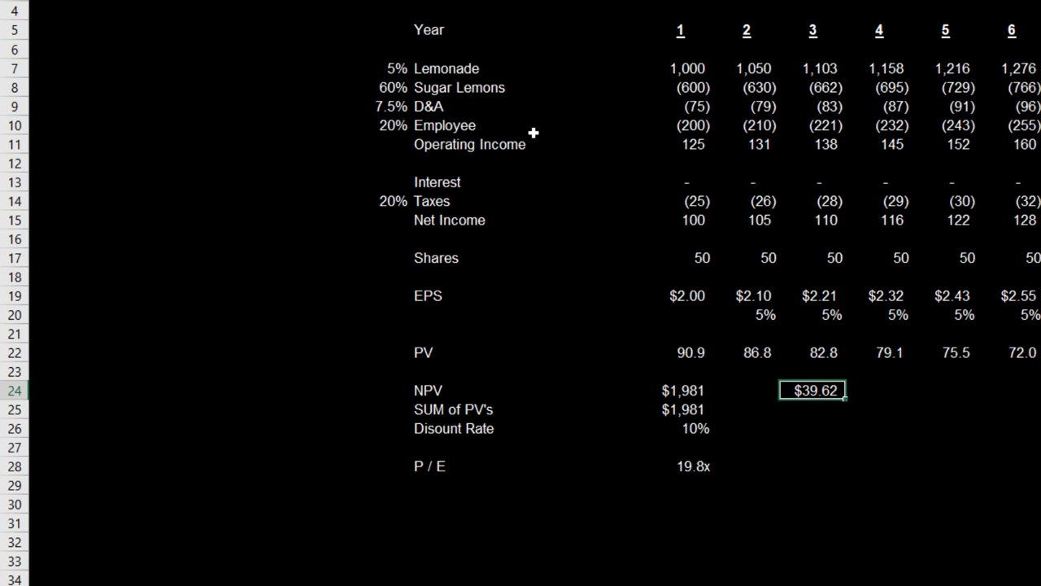
key("F2")
key("Escape")
key("Left")
key("Left")
key("Down")
key("Down")
key("Down")
key("Down")
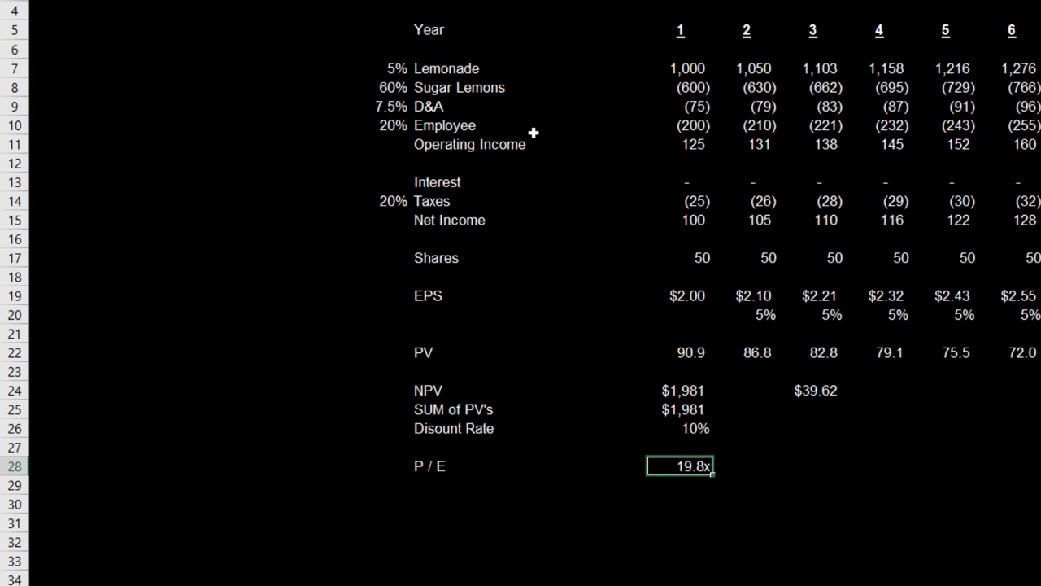
key("F2")
key("Escape")
key("F2")
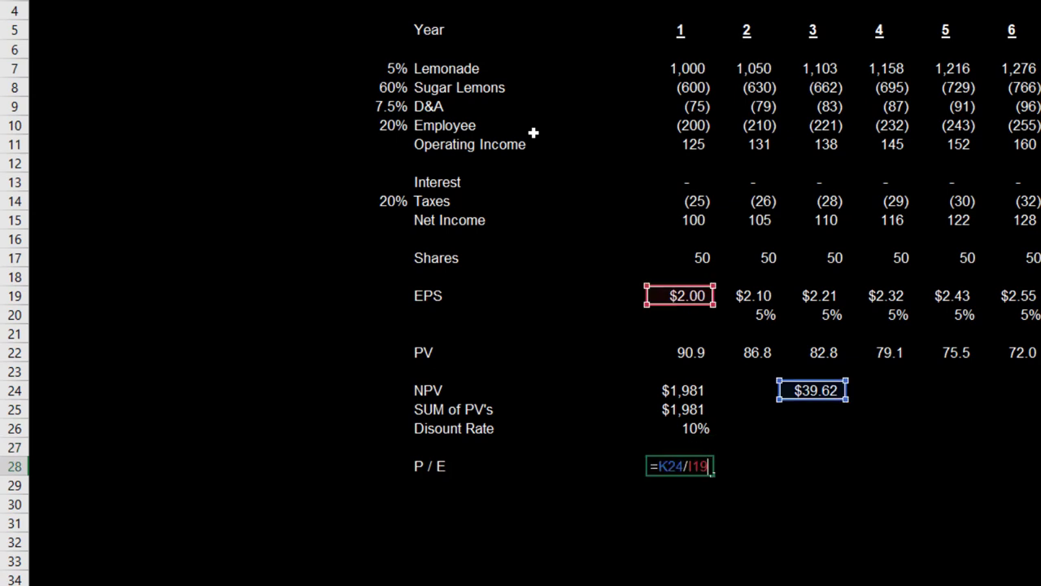
key("Escape")
Step: Copy the $39.62 per-share value cell for reuse below the P/E
key("Down")
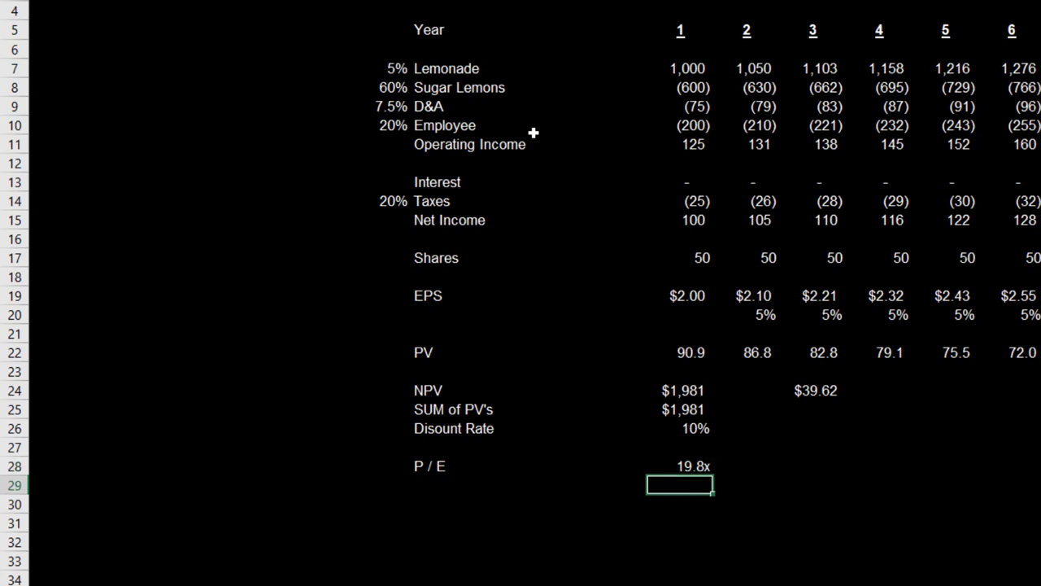
key("Right")
key("Right")
key("Up")
key("Up")
key("Up")
key("Up")
key("Up")
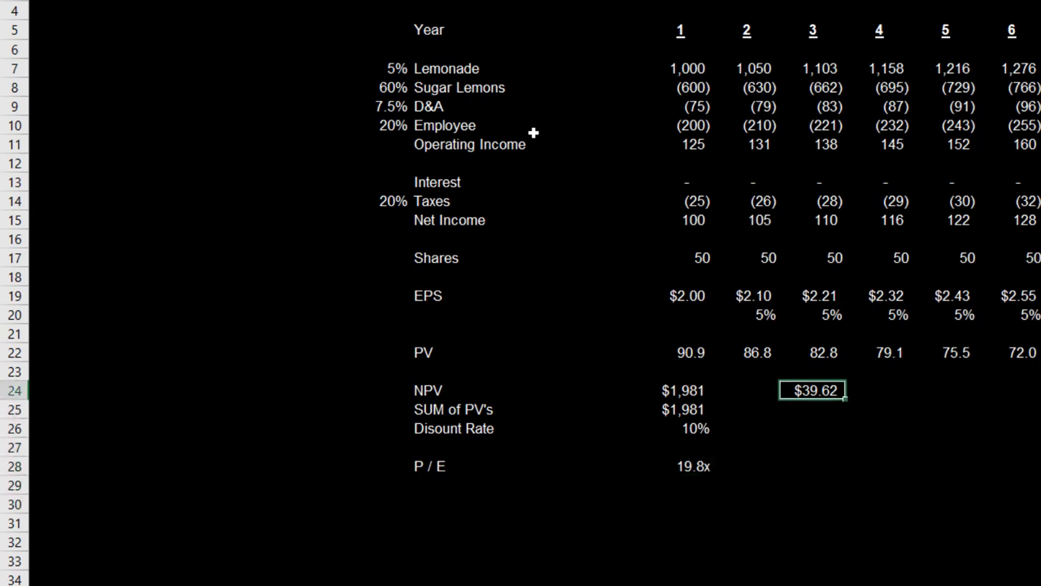
key("ctrl+c")
key("Down")
key("Down")
key("Down")
key("Down")
key("Down")
key("Down")
Step: Paste the per-share cell into row 30 and enter a $20.00 price
key("ctrl+v")
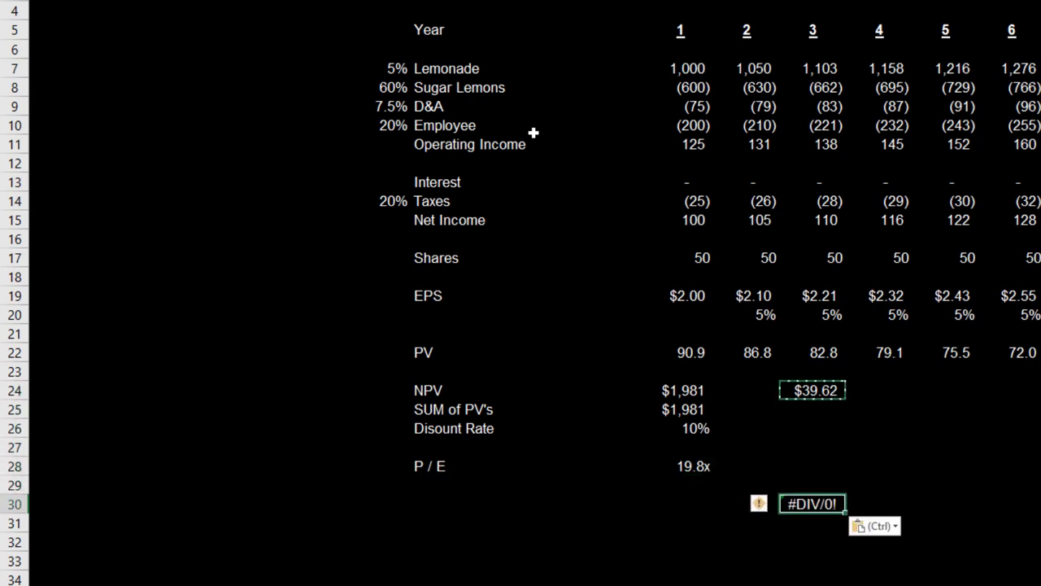
type("20")
key("Return")
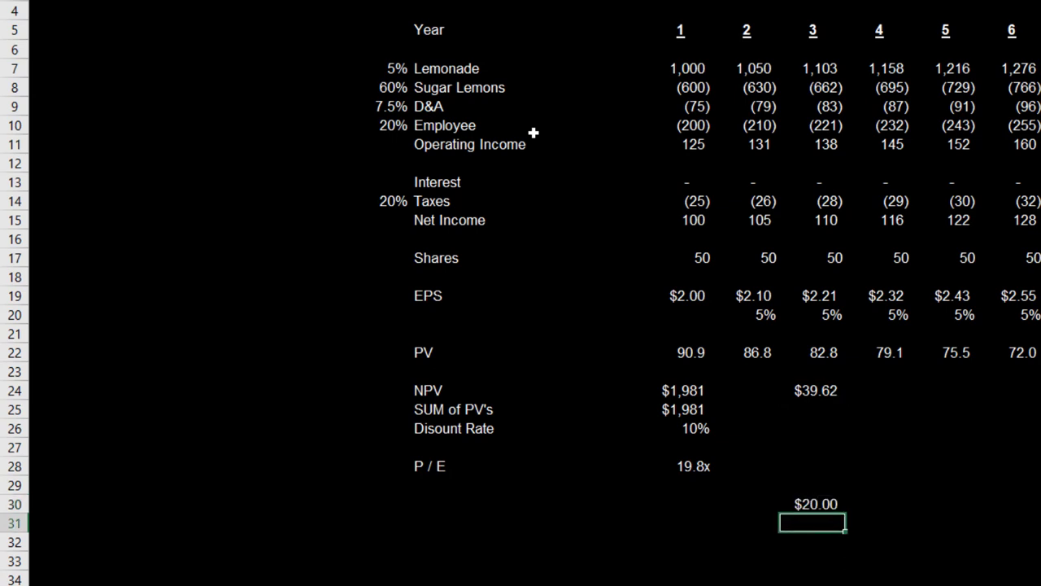
Step: Add a row 30 P/E dividing the $20.00 price by year-1 EPS, giving 10.0x
key("Left")
key("Left")
key("Up")
key("Up")
key("Up")
key("ctrl+c")
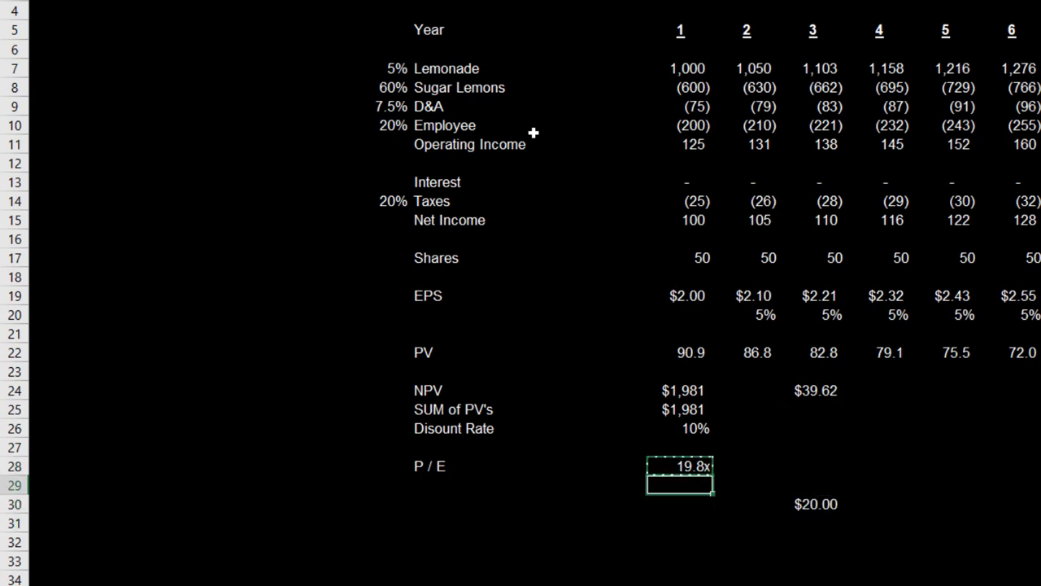
key("Down")
key("Down")
key("ctrl+v")
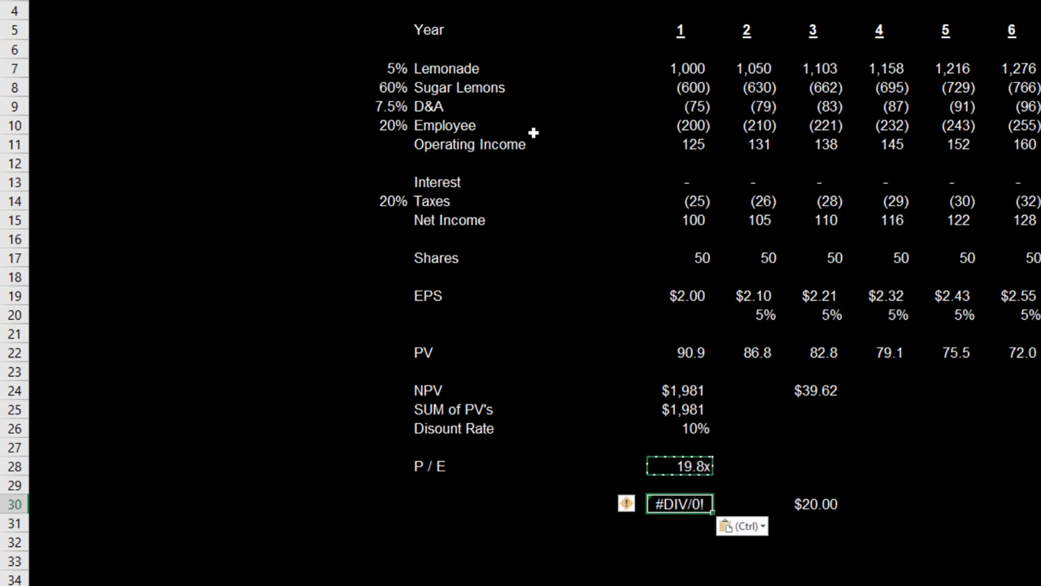
type("=")
key("Right")
key("Right")
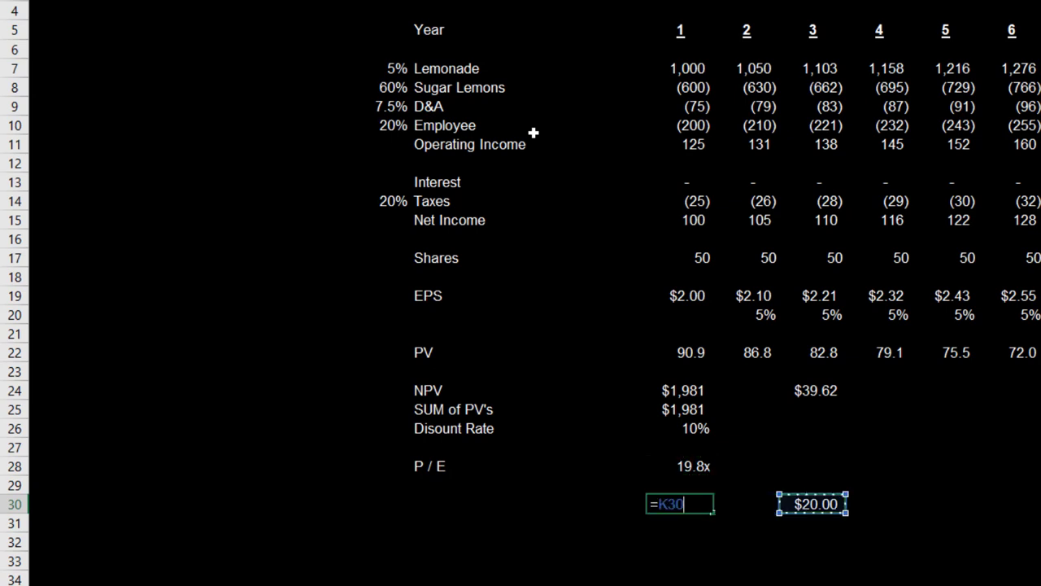
type("/")
key("Up")
key("Up")
key("Up")
key("Up")
key("Up")
key("Up")
key("Up")
key("Up")
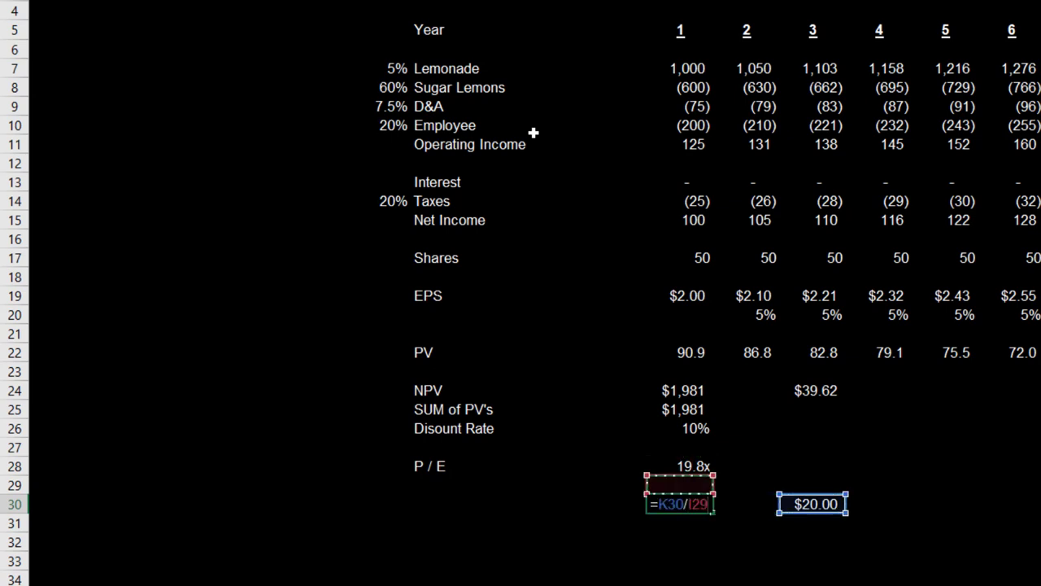
key("Up")
key("Up")
key("Up")
key("Return")
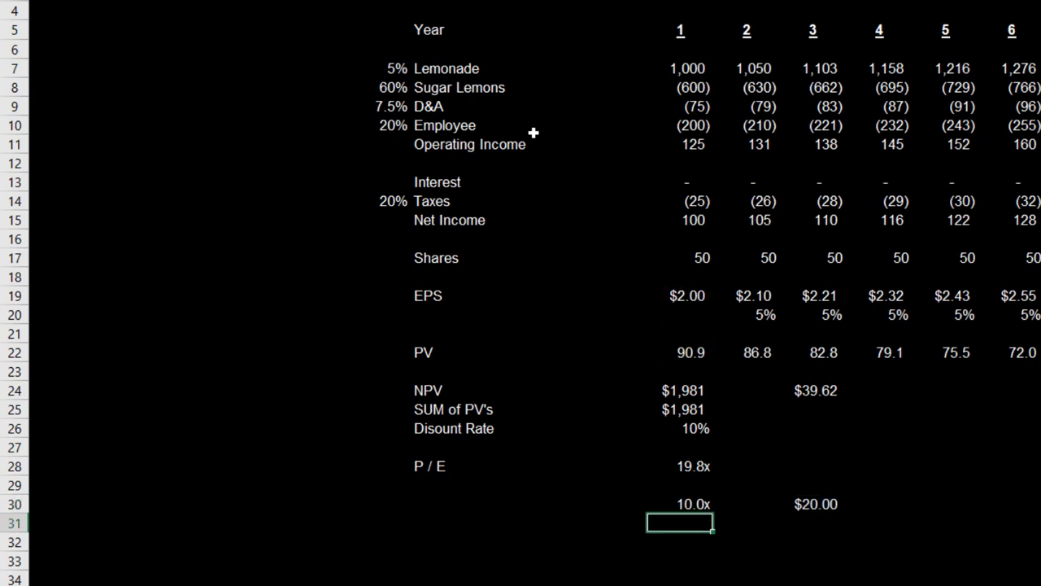
key("Up")
key("Up")
key("Down")
Step: Copy row 30 to row 31 and divide by year-3 EPS $2.21 for 9.1x
key("Down")
key("Up")
key("shift+Right")
key("shift+Right")
key("ctrl+c")
key("Down")
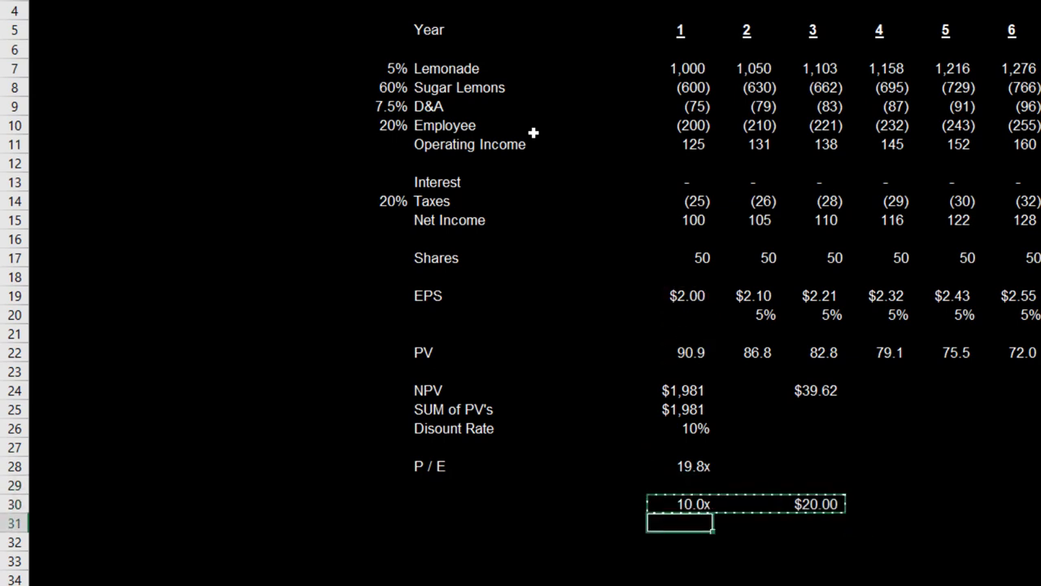
key("ctrl+v")
key("shift+Left")
key("shift+Left")
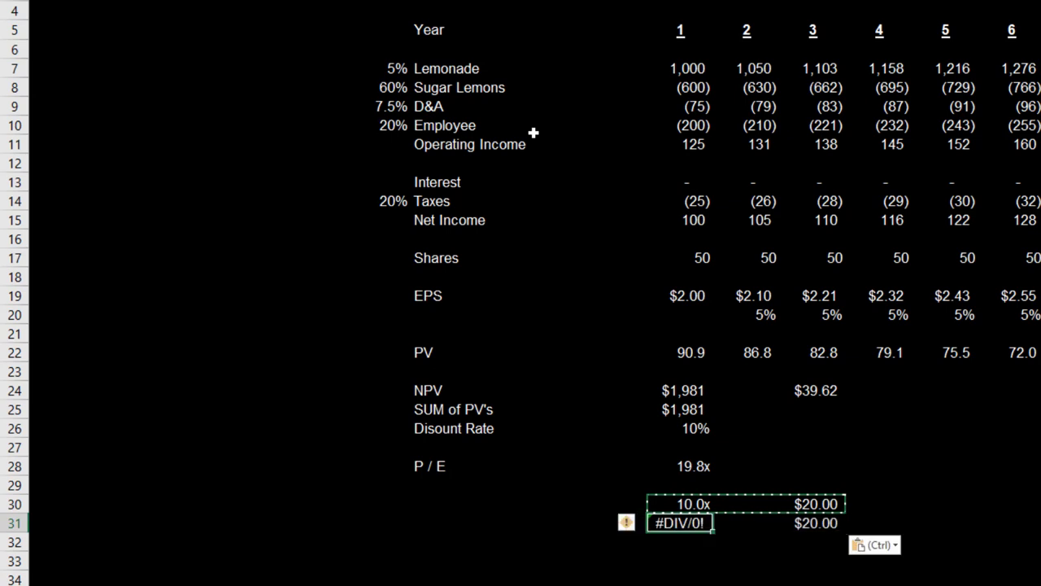
key("Right")
key("Left")
key("F2")
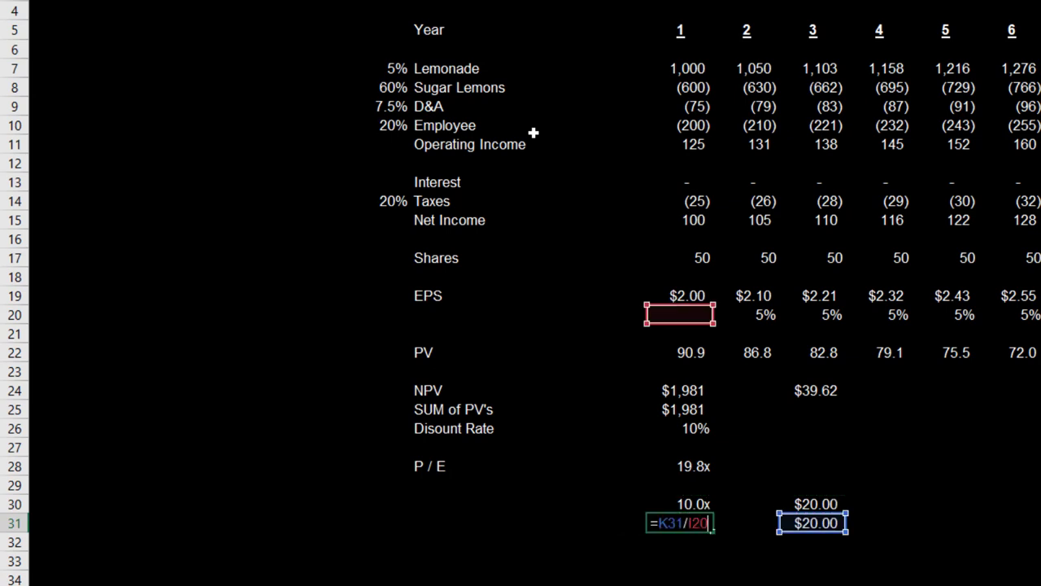
left_click_drag(689, 293, 818, 290)
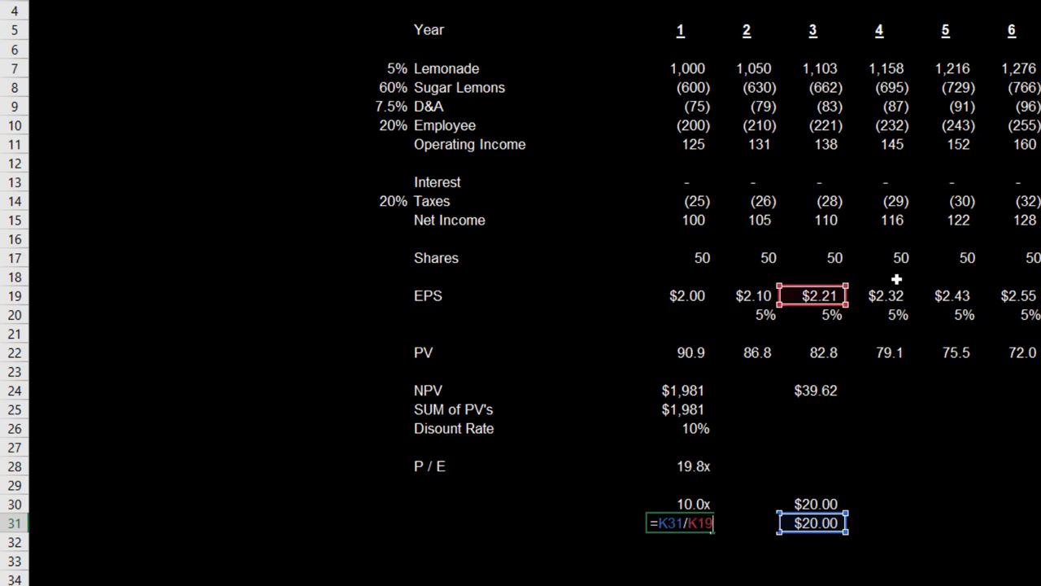
key("Return")
Step: Compare the row 30 and row 31 P/E formulas
key("Up")
key("F2")
key("Escape")
key("F2")
key("Escape")
key("Up")
key("Down")
key("F2")
key("Escape")
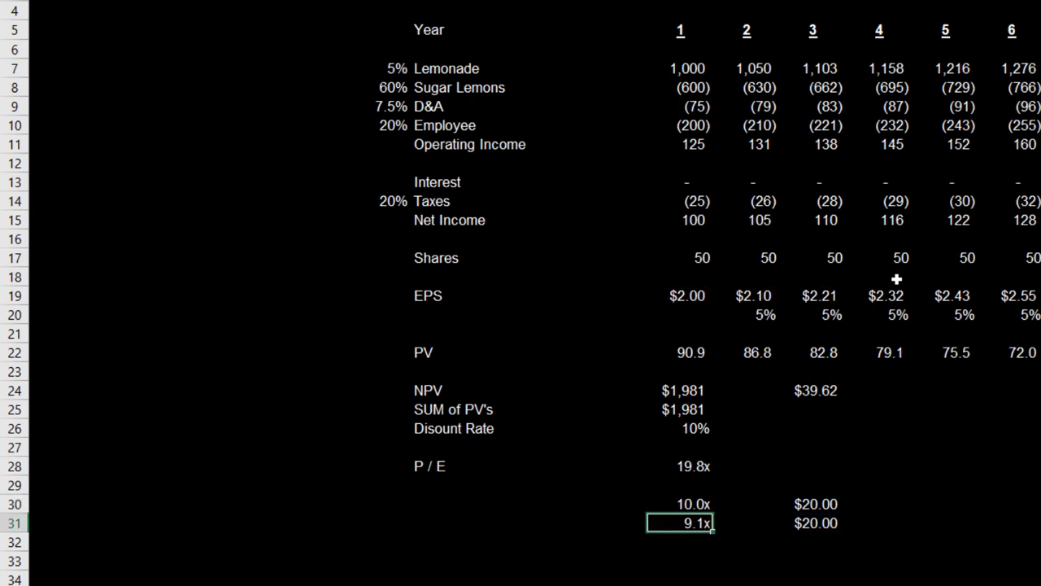
key("Up")
key("Up")
Step: Inspect the $39.62 per-share value formula and return to the 5% lemonade growth cell
key("Up")
key("Up")
key("Up")
key("Up")
key("Up")
key("Up")
key("Up")
key("Up")
key("Up")
key("Up")
key("Up")
key("Up")
key("Up")
key("Up")
key("Up")
key("Up")
key("Up")
key("Up")
key("Up")
key("Up")
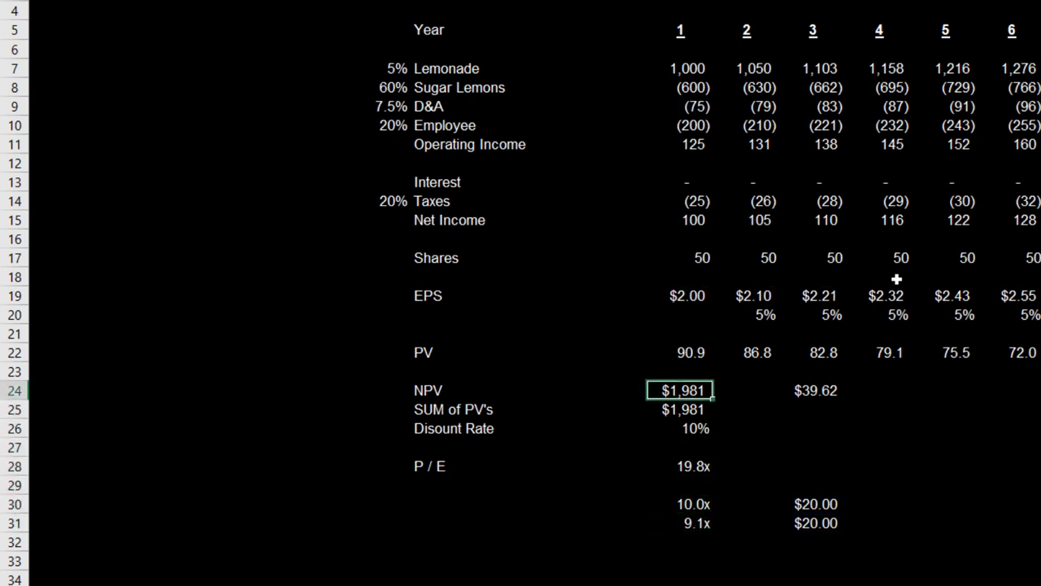
key("Up")
key("Up")
key("Left")
key("Left")
key("Left")
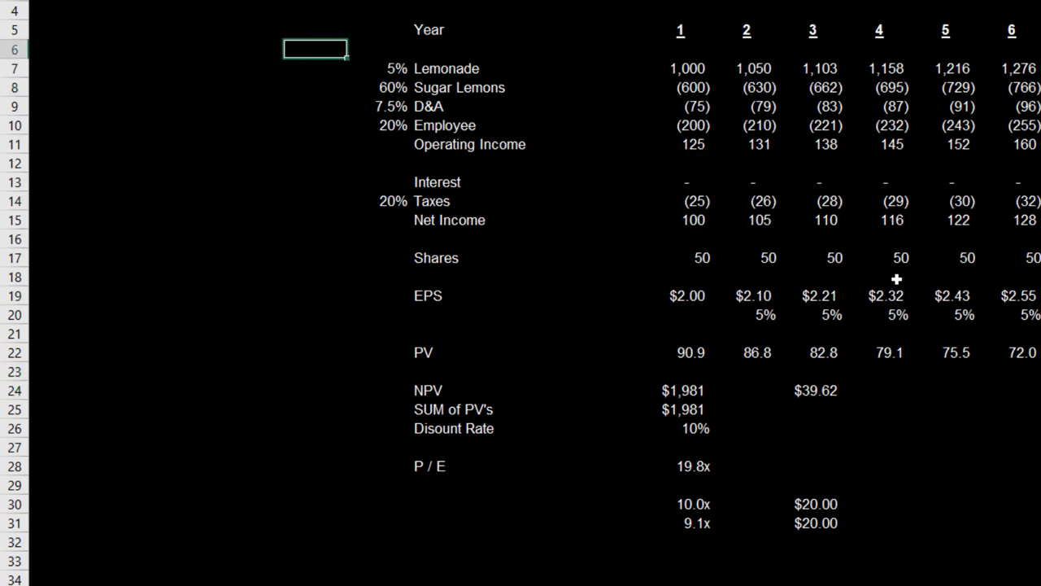
key("Down")
key("Down")
key("Down")
key("Down")
key("Down")
key("Down")
key("Down")
key("Down")
key("Down")
key("Down")
key("Down")
key("Down")
key("Down")
key("Down")
key("Down")
key("Down")
key("Down")
key("Down")
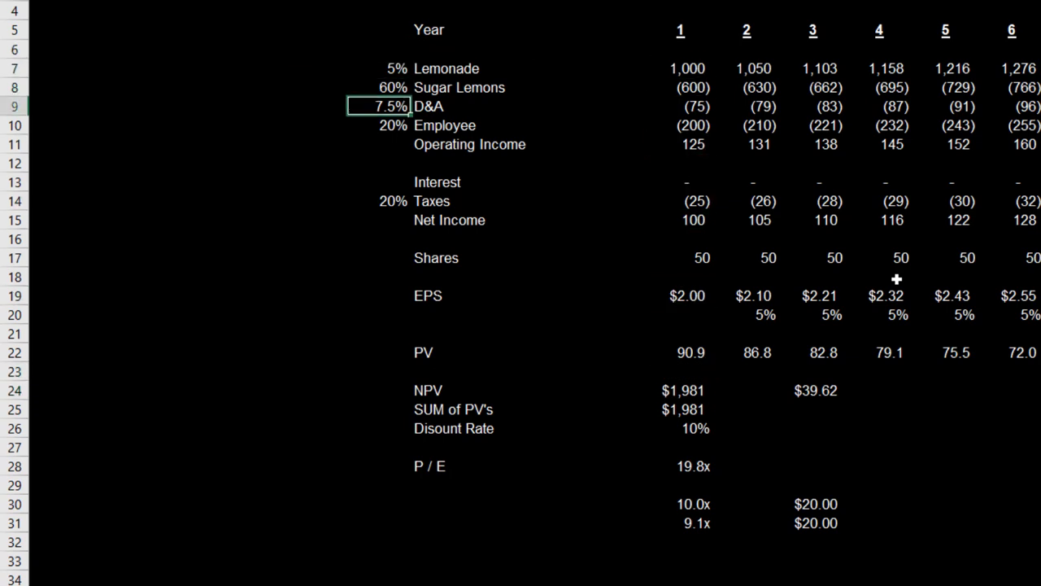
key("Right")
key("Right")
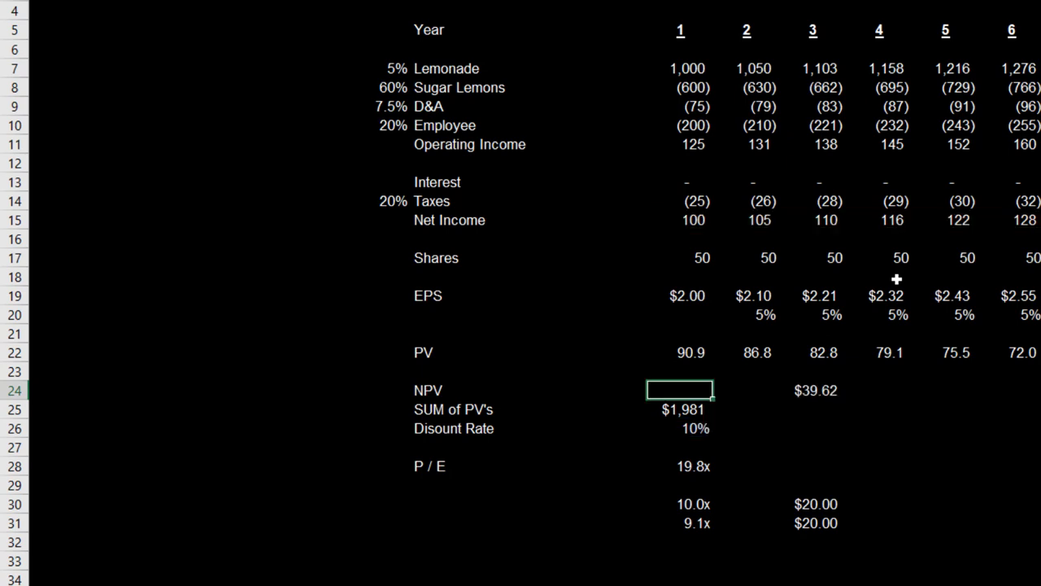
key("Right")
key("Right")
key("F2")
key("Escape")
key("Left")
key("Left")
key("Left")
key("Left")
key("Left")
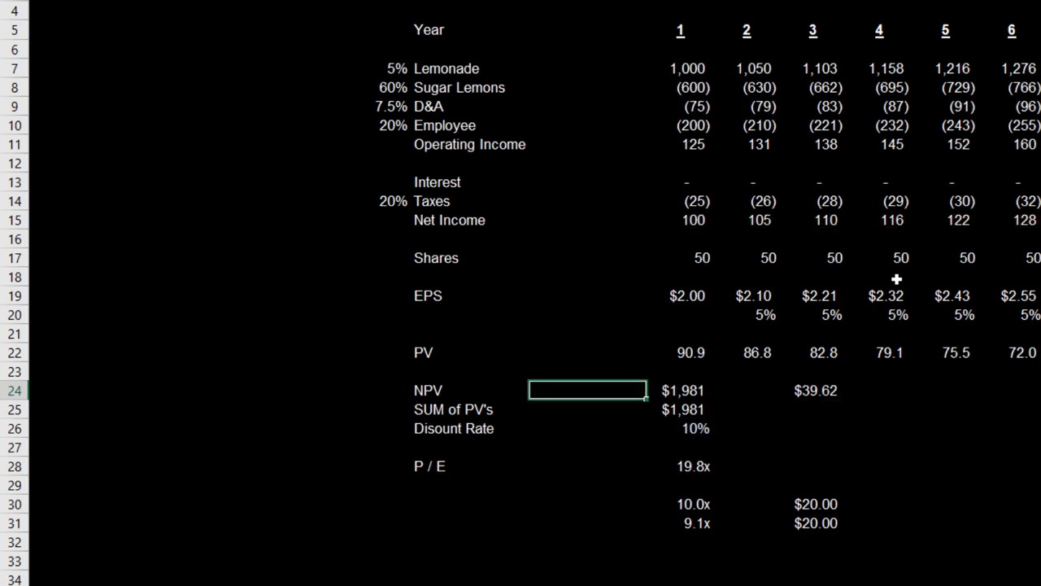
key("Up")
key("Up")
key("Up")
key("Up")
key("Up")
key("Up")
key("Up")
key("Up")
key("Up")
key("Up")
key("Up")
key("Up")
key("Up")
key("Up")
key("Up")
key("Up")
key("Up")
key("Up")
key("Down")
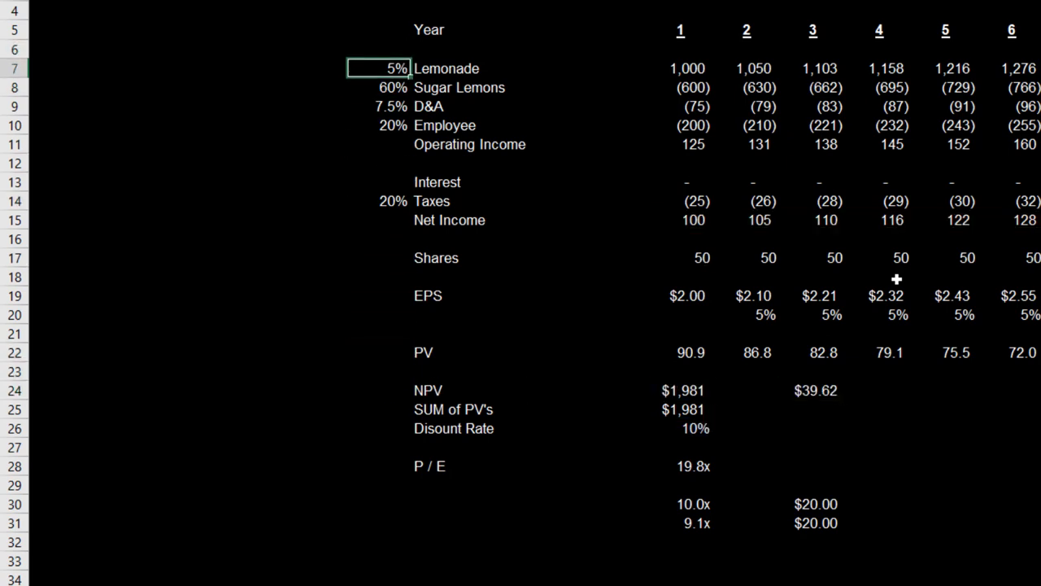
Step: Set lemonade growth to 0%, check the $20.00 value and $1,000 NPV, then switch to Yahoo Finance
type("0")
key("Return")
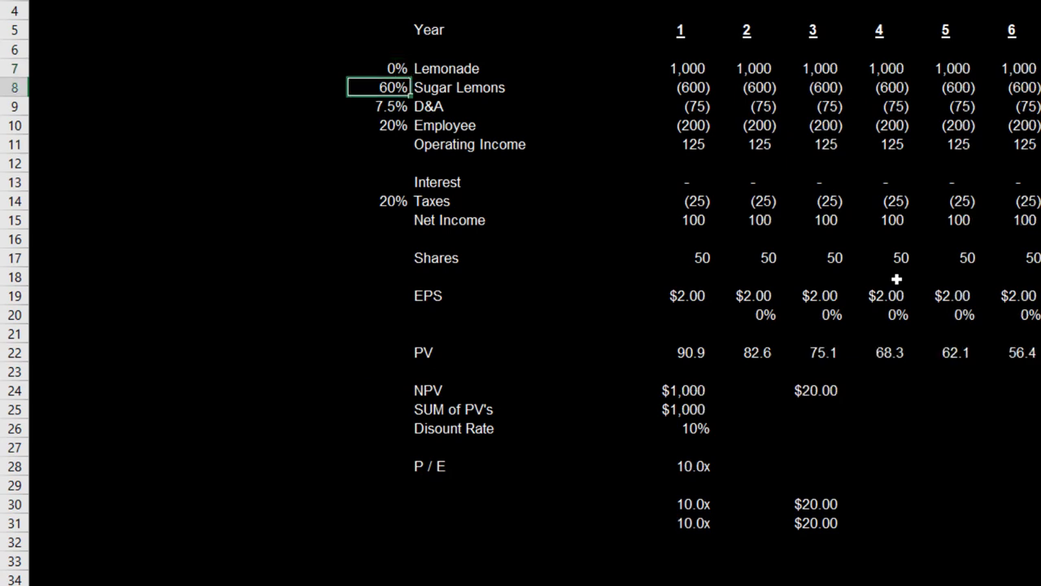
key("Right")
key("Down")
key("Down")
key("Down")
key("Down")
key("Down")
key("Down")
key("Down")
key("Down")
key("Down")
key("Down")
key("Down")
key("Down")
key("Down")
key("Down")
key("Down")
key("Down")
key("Right")
key("Right")
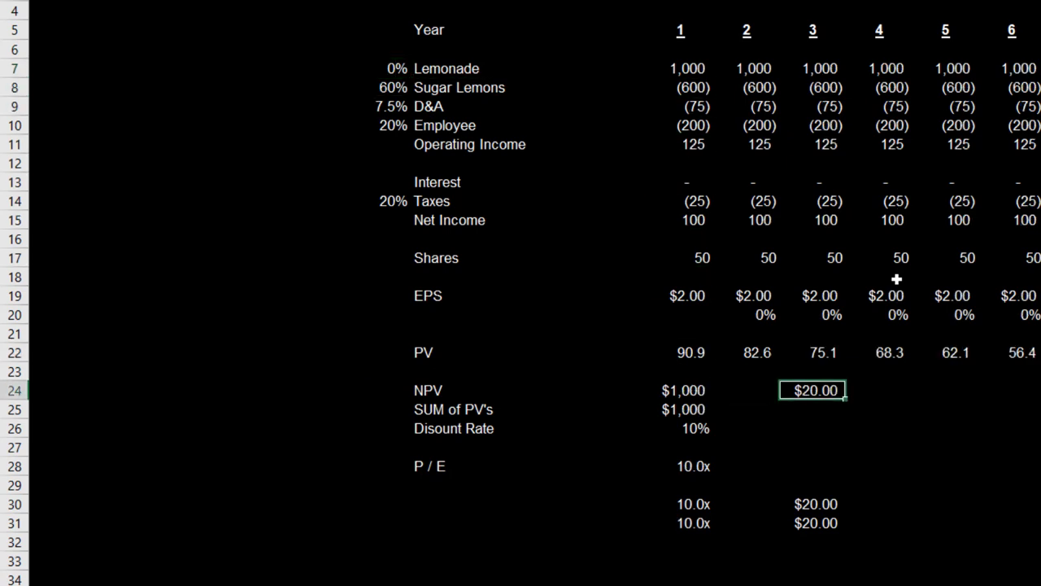
key("F2")
key("Escape")
key("Left")
key("Left")
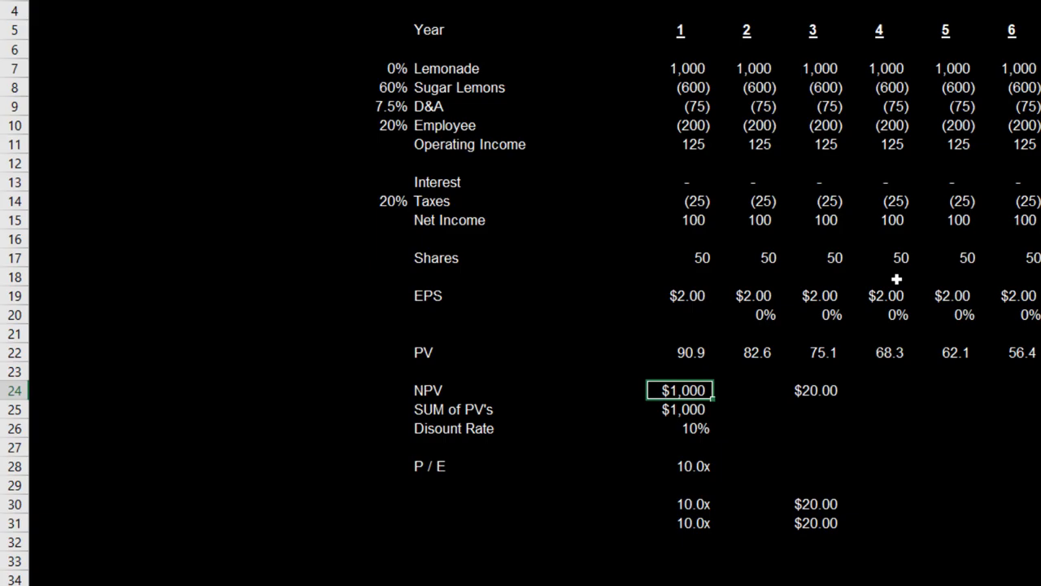
key("alt+Tab")
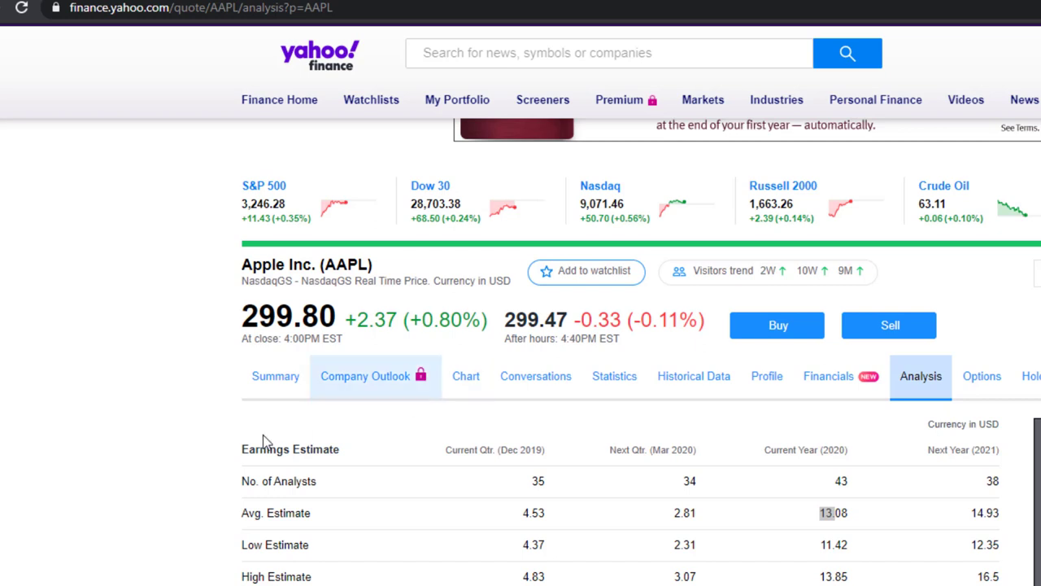
Step: Highlight Apple's average EPS estimates row on Yahoo Finance's Analysis tab, then go to MarketScreener
left_click(195, 399)
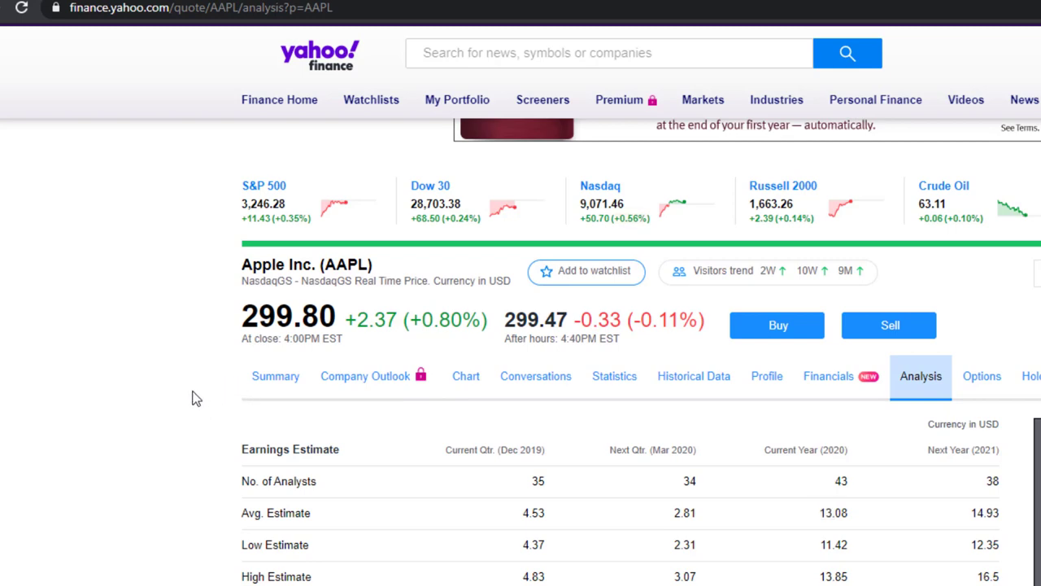
scroll(195, 399, "up", 2)
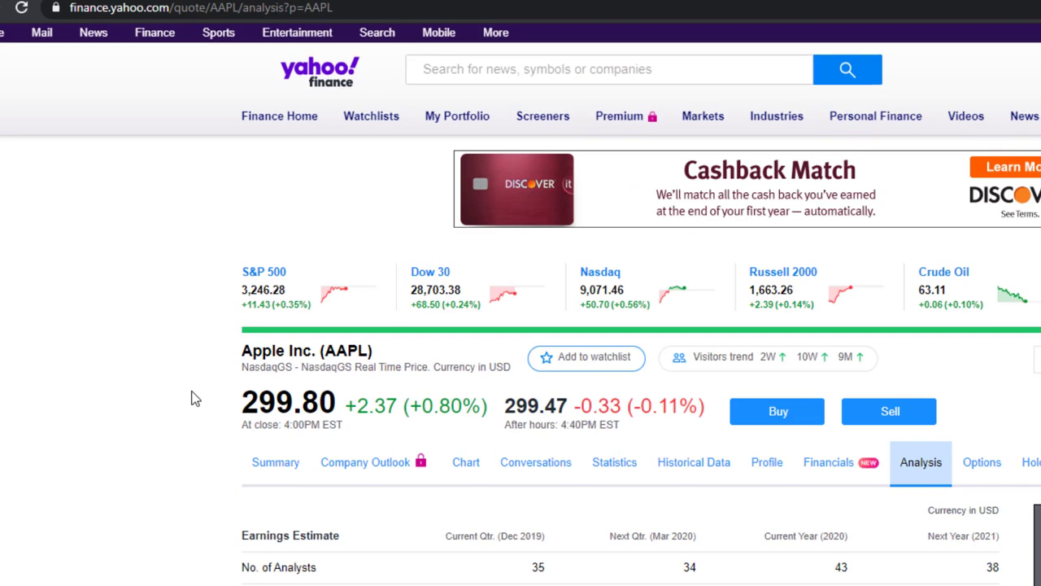
scroll(196, 398, "down", 2)
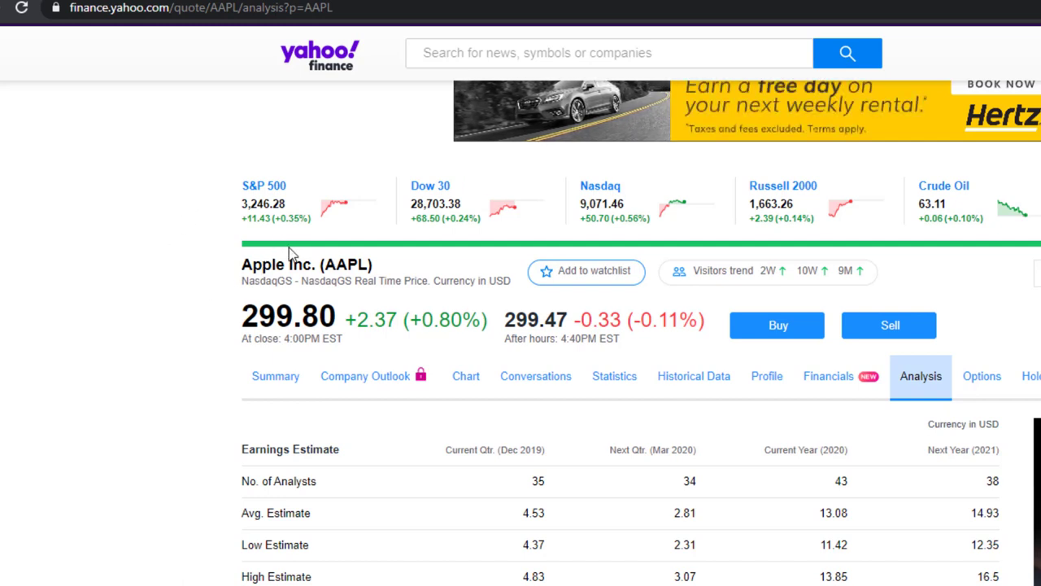
left_click_drag(265, 509, 849, 513)
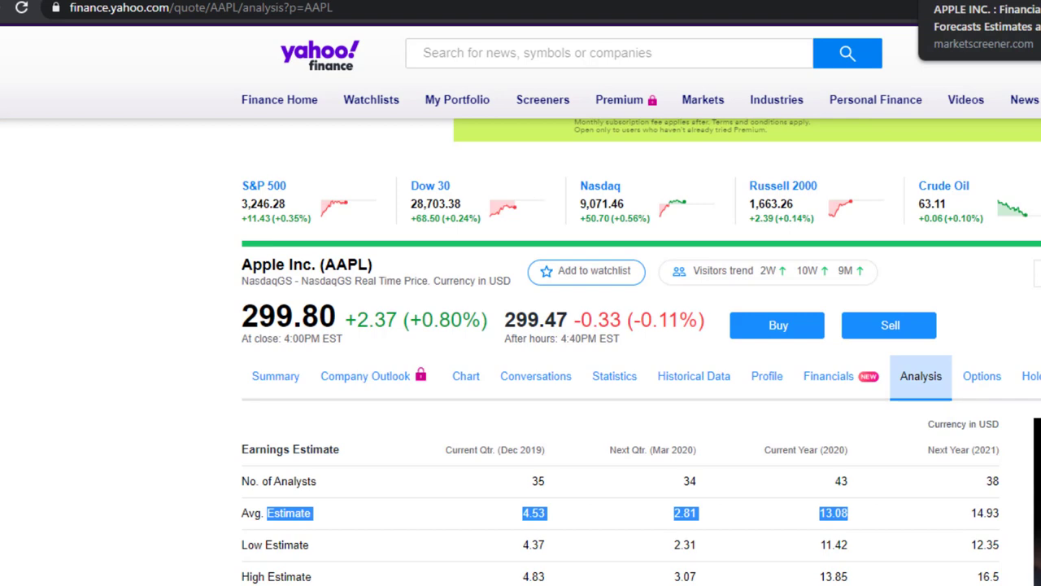
left_click(976, 0)
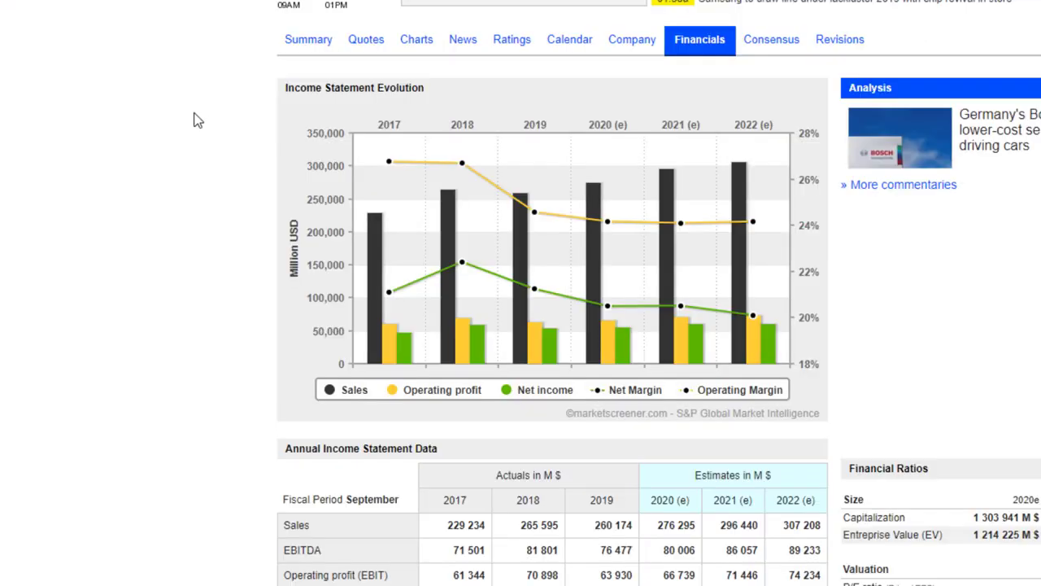
Step: Highlight Apple's 2020 EBITDA estimate of 80 006 on MarketScreener, then go to Finviz
scroll(195, 120, "down", 1)
scroll(196, 120, "down", 2)
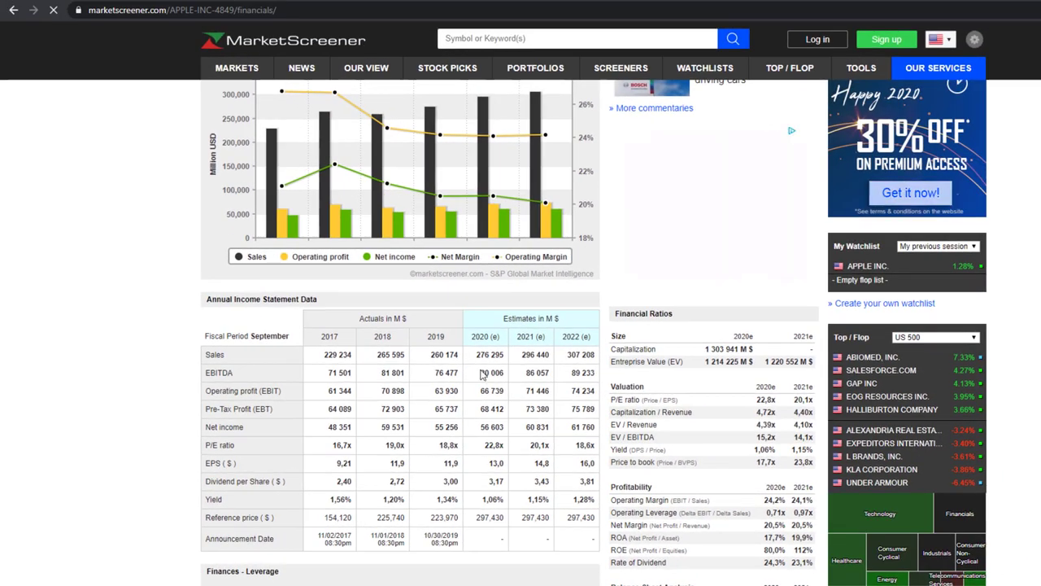
double_click(672, 291)
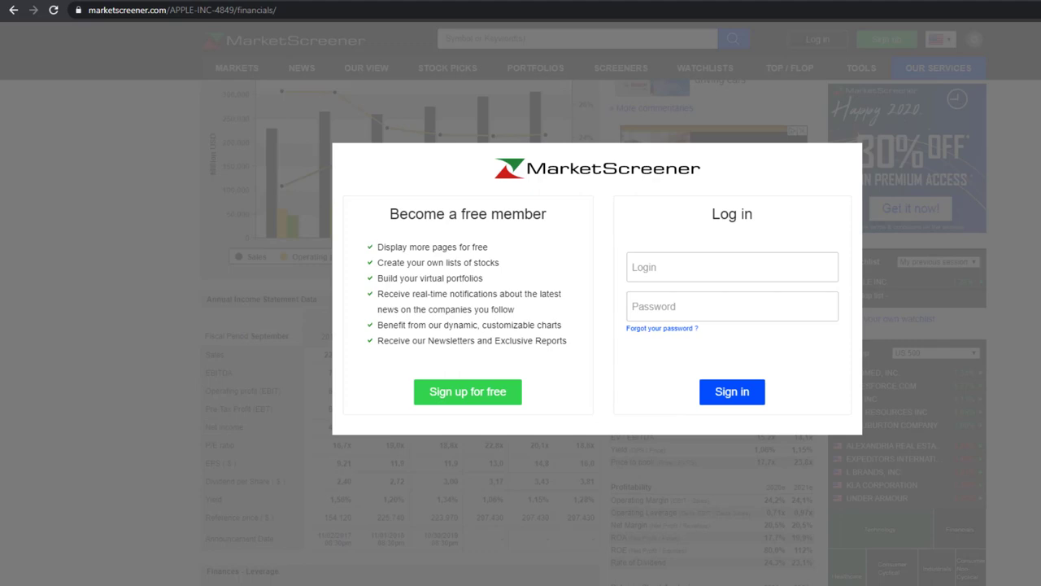
left_click(895, 0)
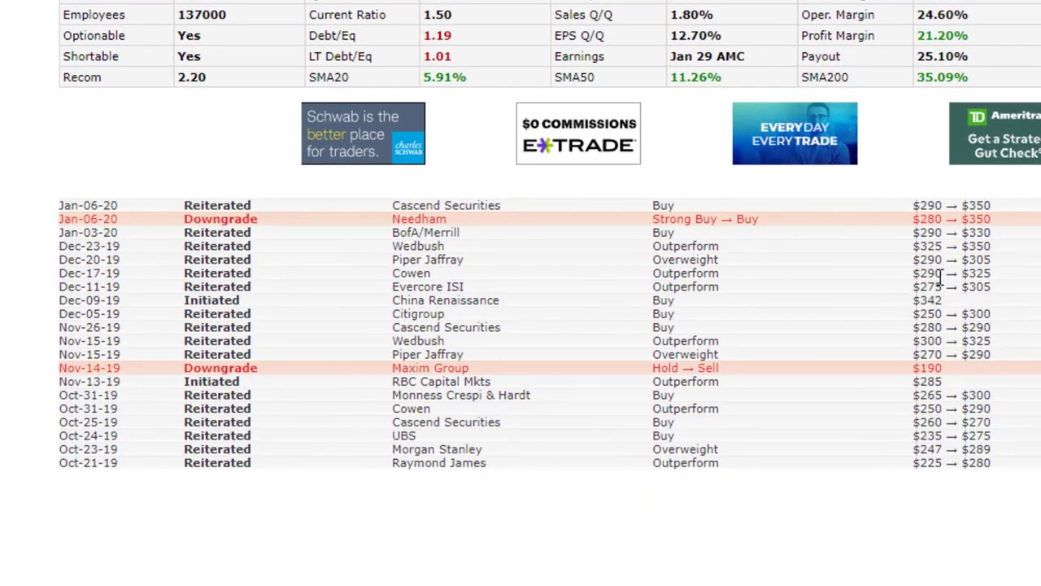
Step: Scroll Finviz's AAPL page to the stats: 25.09 P/E, 19.93 forward P/E, 14.93 next-year EPS
scroll(925, 297, "up", 6)
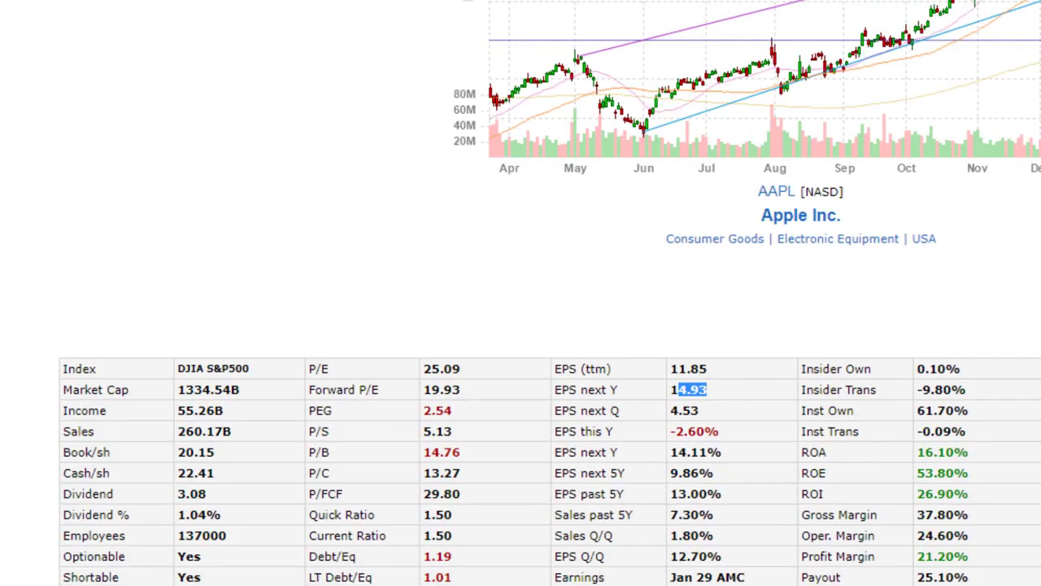